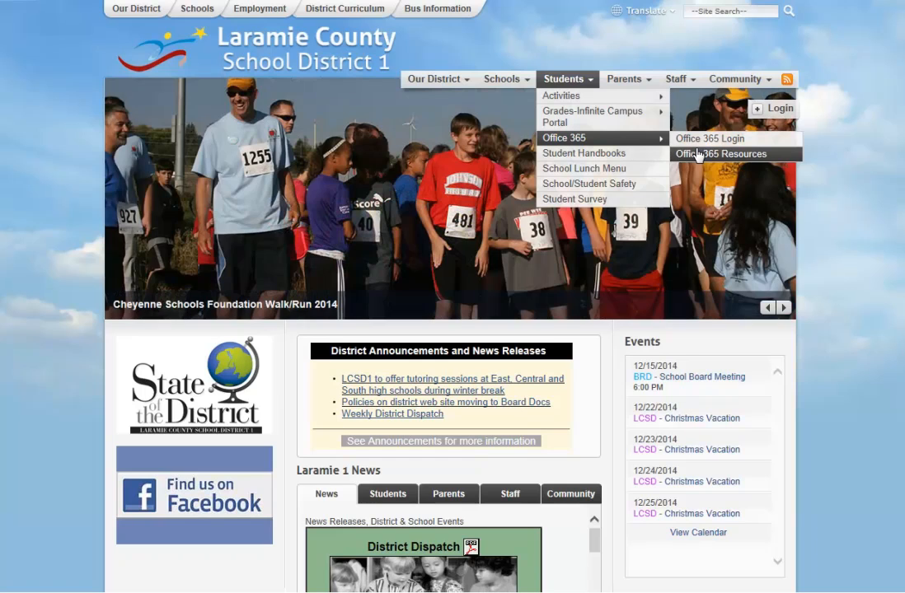
Step: Open the Office 365 Login page from the district site's Students > Office 365 menu
mouse_move(678, 146)
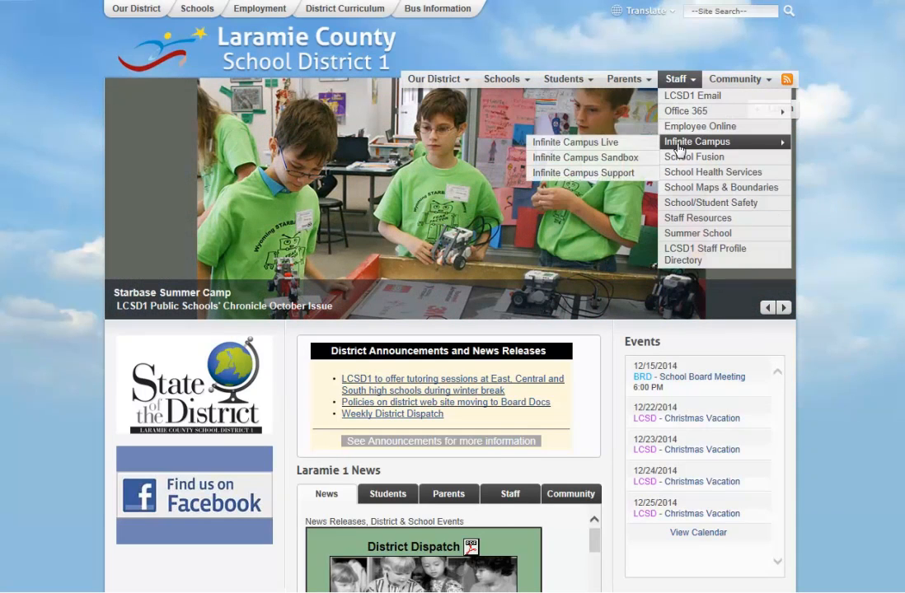
mouse_move(593, 137)
left_click(700, 140)
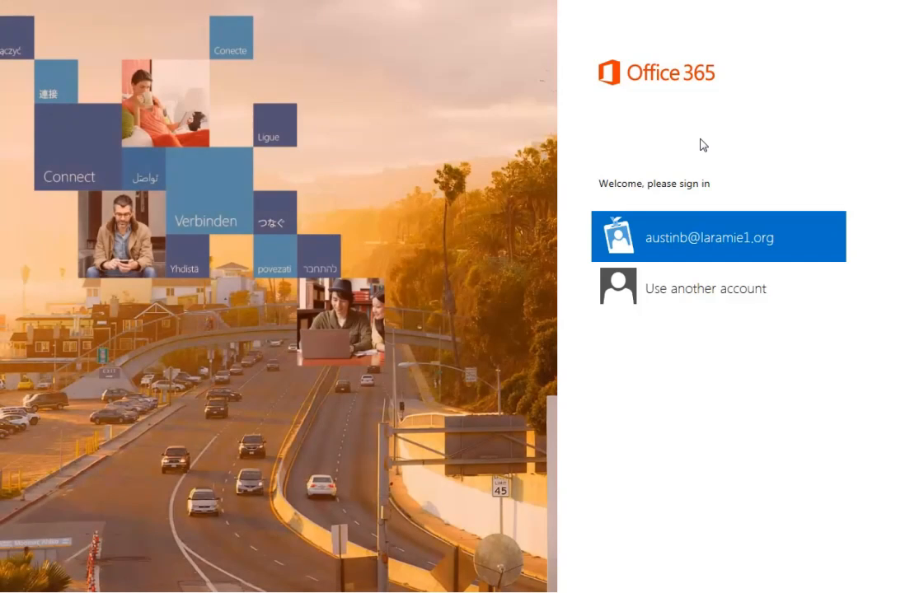
Step: Sign in to Office 365 under another account, entering the school e-mail address and password
left_click(683, 280)
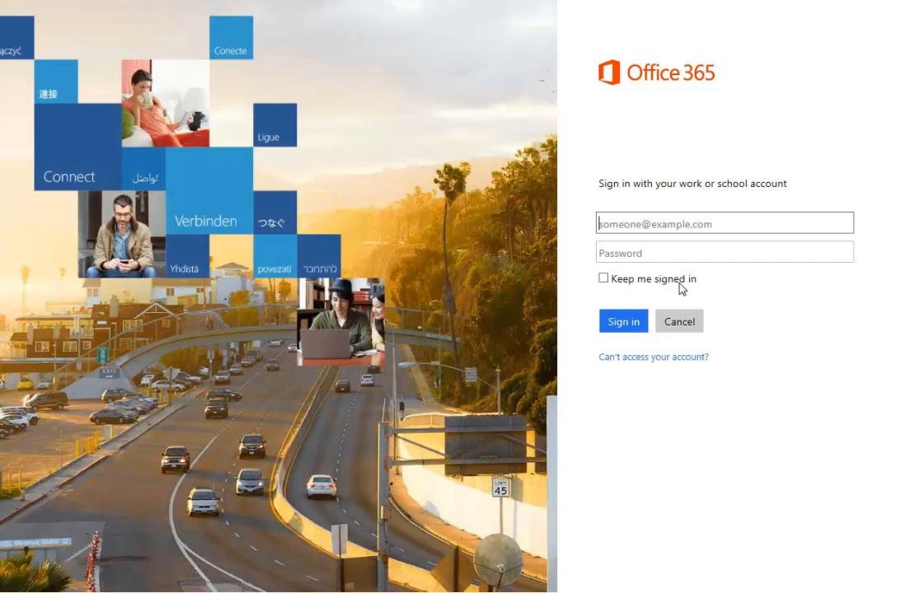
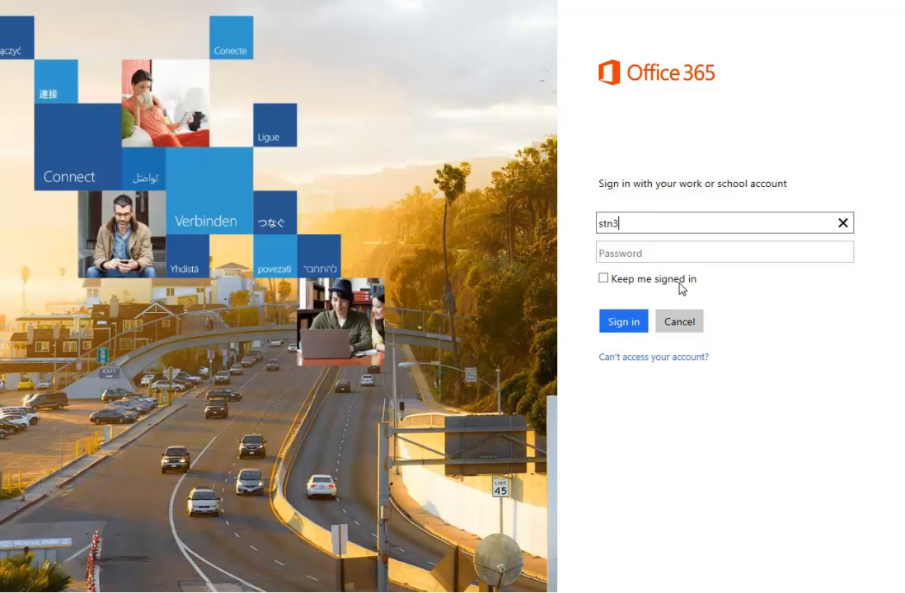
left_click(612, 251)
type("********")
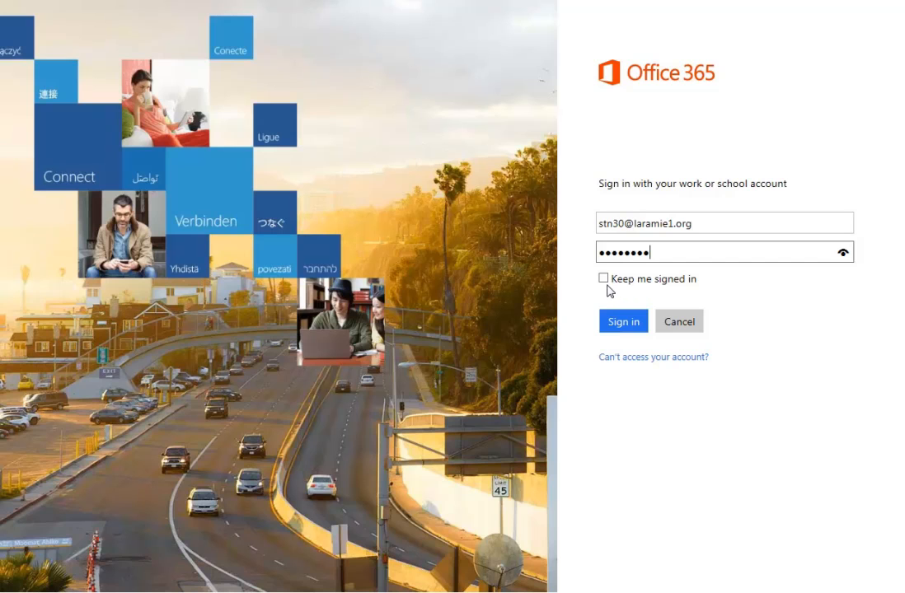
left_click(624, 322)
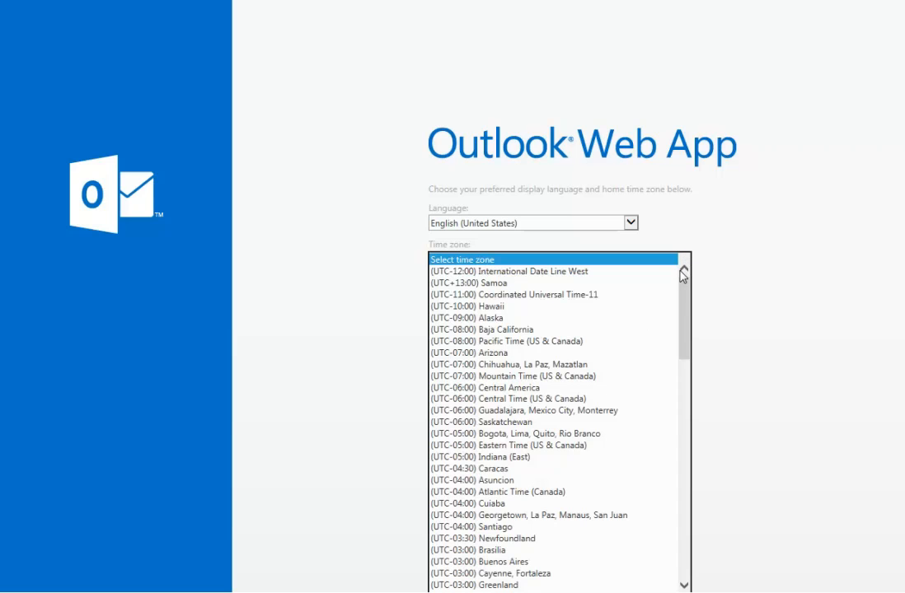
Step: Save English (United States) and (UTC-07:00) Mountain Time (US & Canada) as language and time zone
left_click(608, 377)
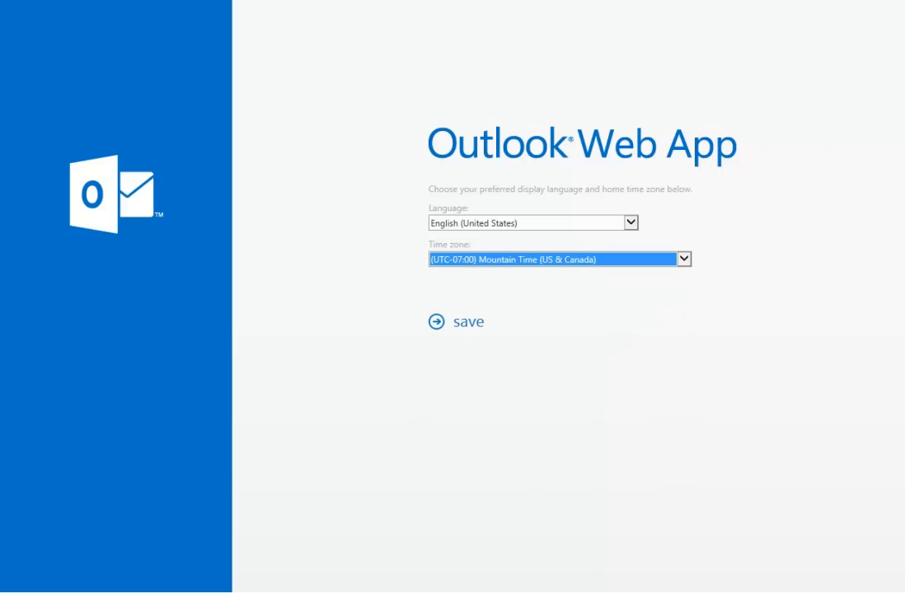
left_click(469, 326)
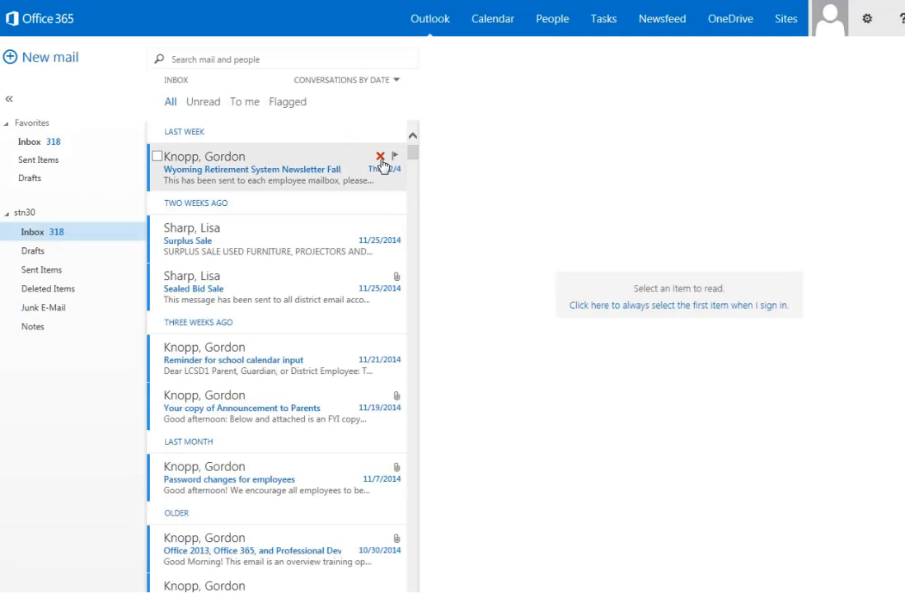
Step: Delete the Wyoming Retirement System Newsletter Fall message from the Inbox
left_click(380, 156)
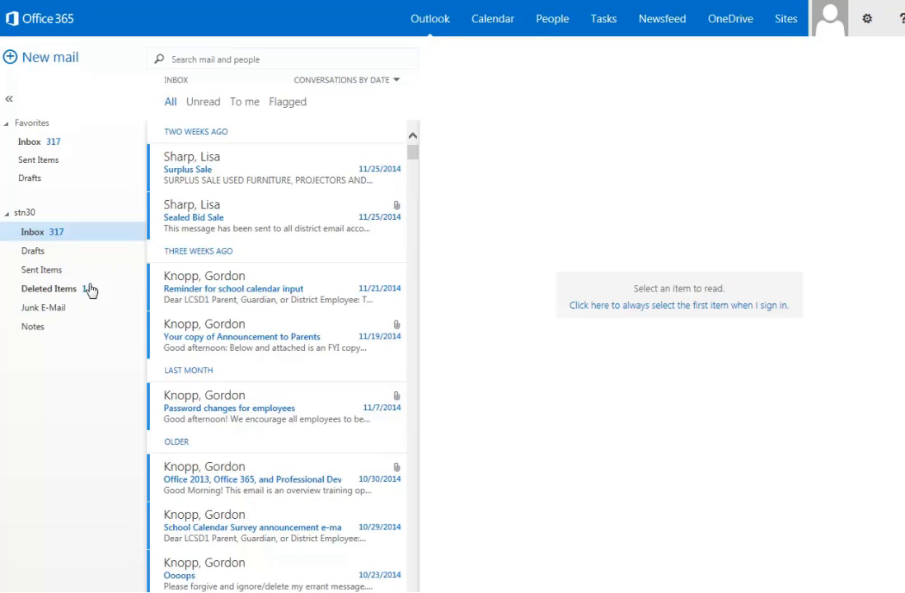
Step: Empty the Inbox folder, confirming the move of all its items to Deleted Items
right_click(65, 236)
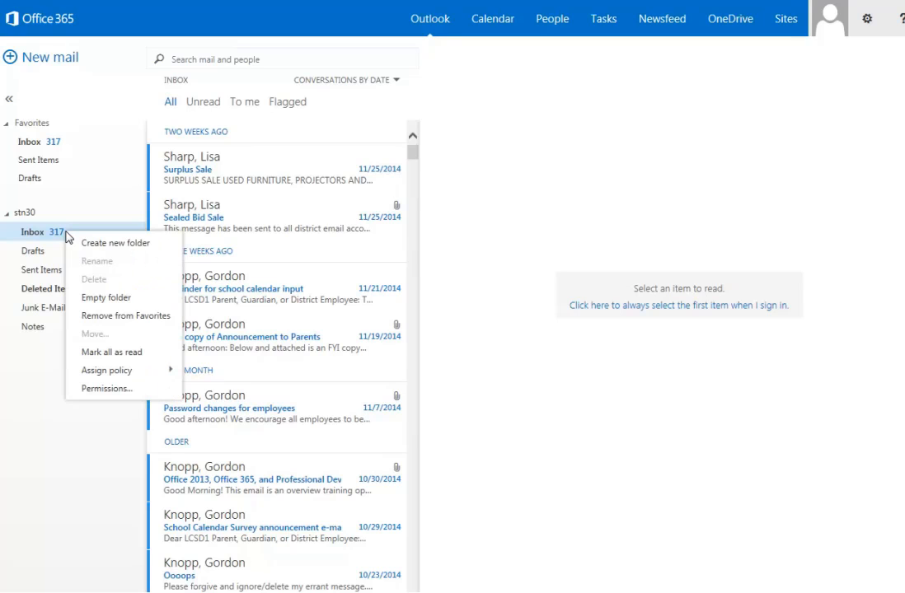
left_click(89, 301)
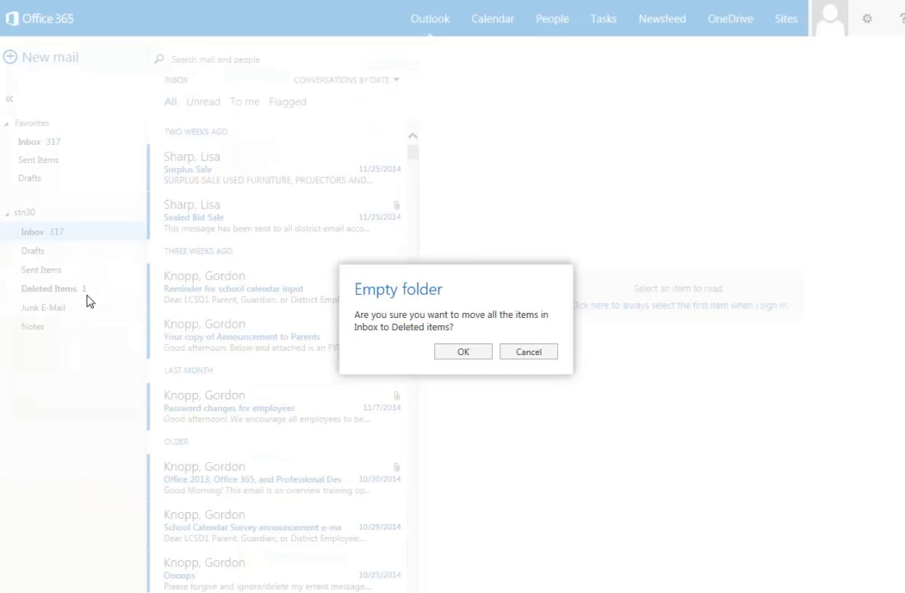
left_click(459, 356)
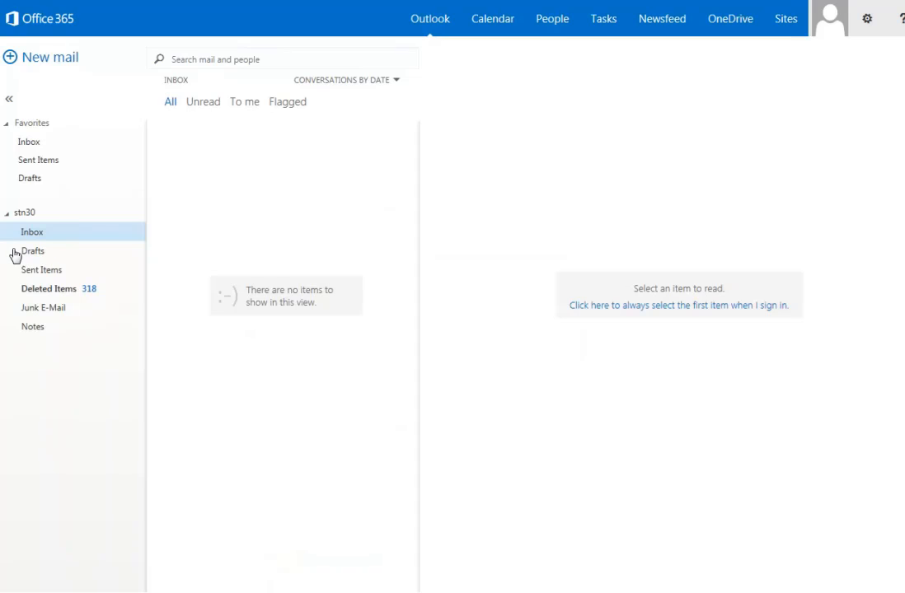
Step: Empty the Deleted Items folder and confirm permanent deletion of its contents
right_click(54, 295)
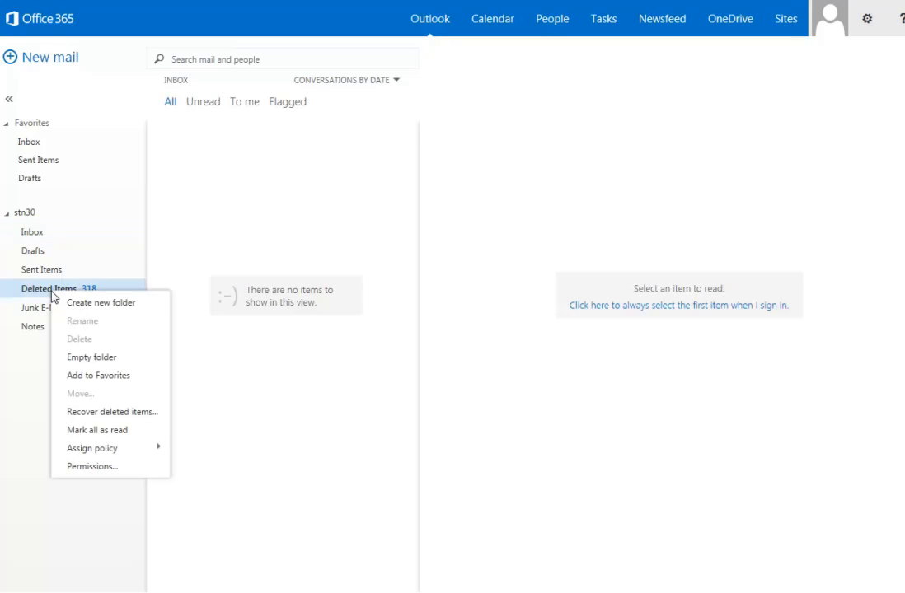
left_click(81, 363)
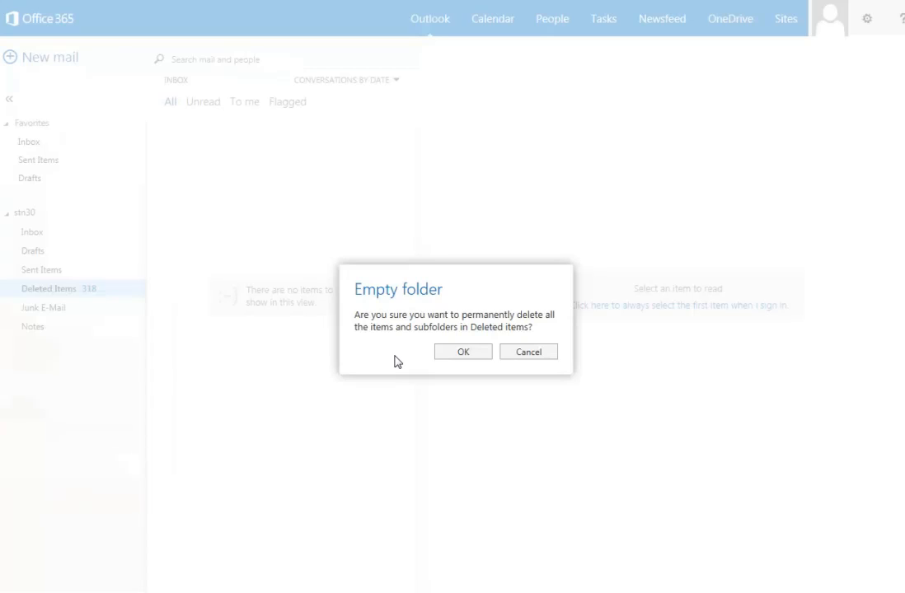
left_click(465, 356)
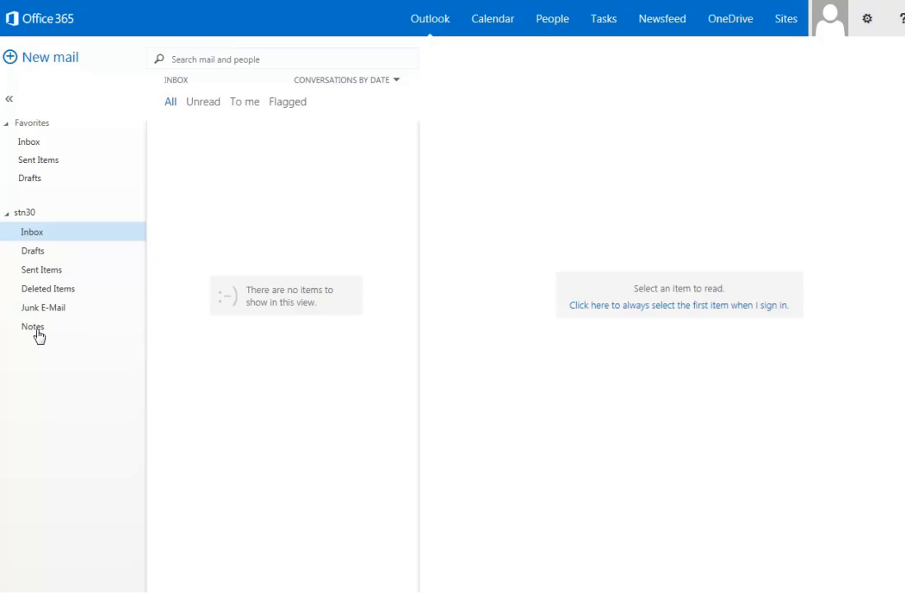
Step: Create a new message set to High importance and open the To: contacts picker
left_click(19, 61)
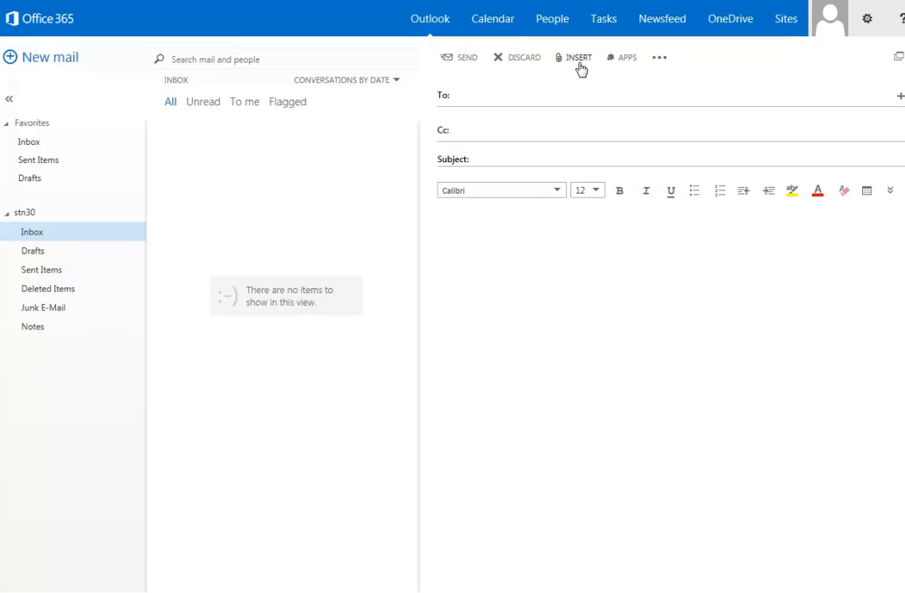
left_click(661, 59)
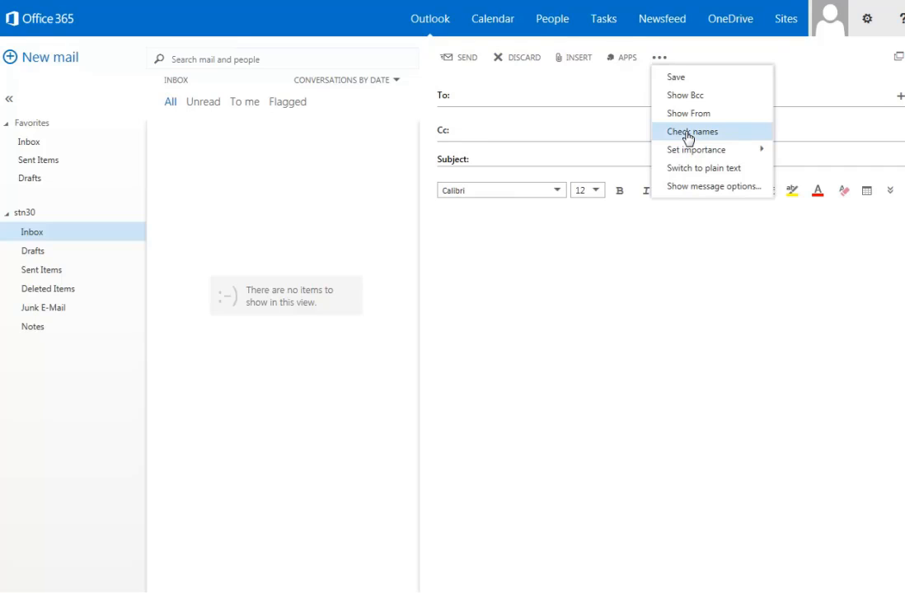
mouse_move(691, 156)
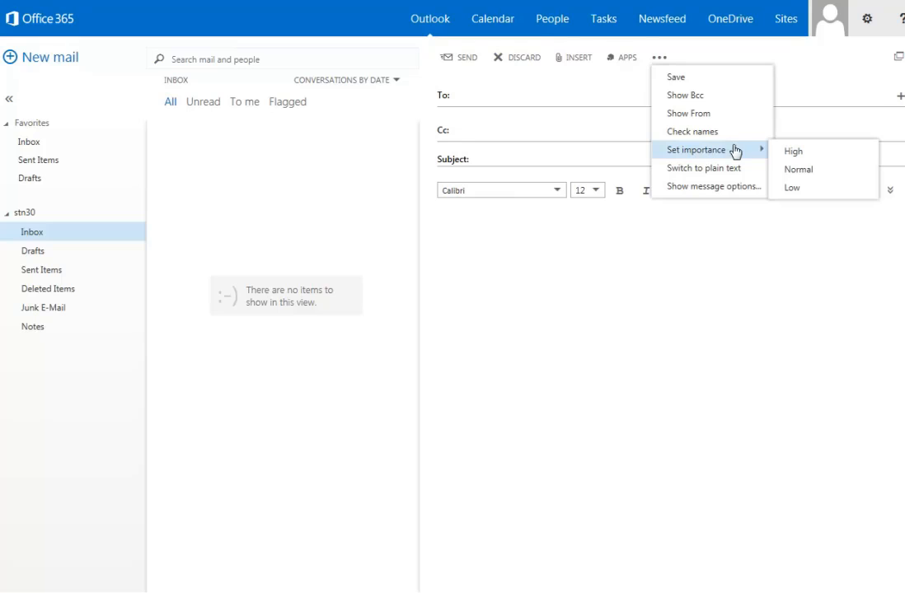
left_click(789, 154)
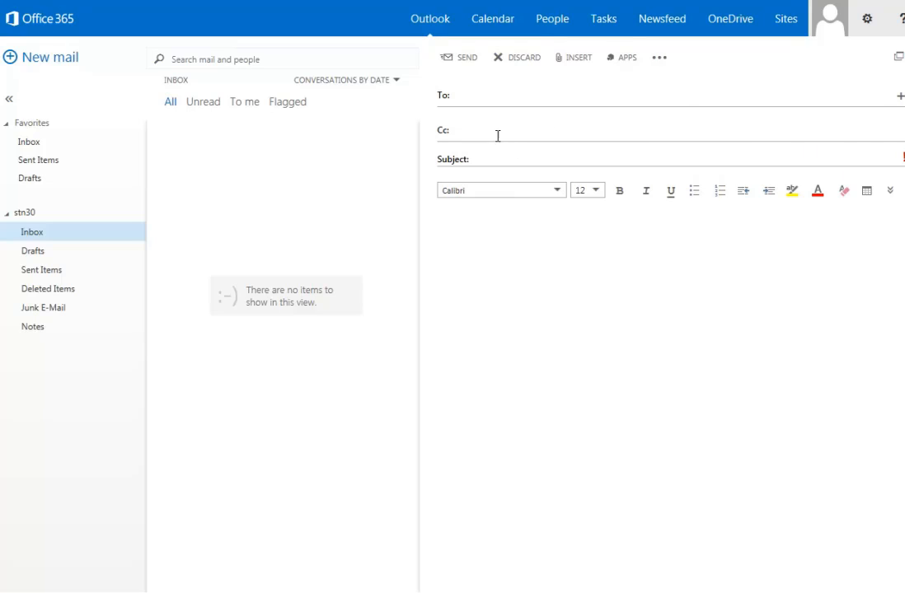
left_click(443, 98)
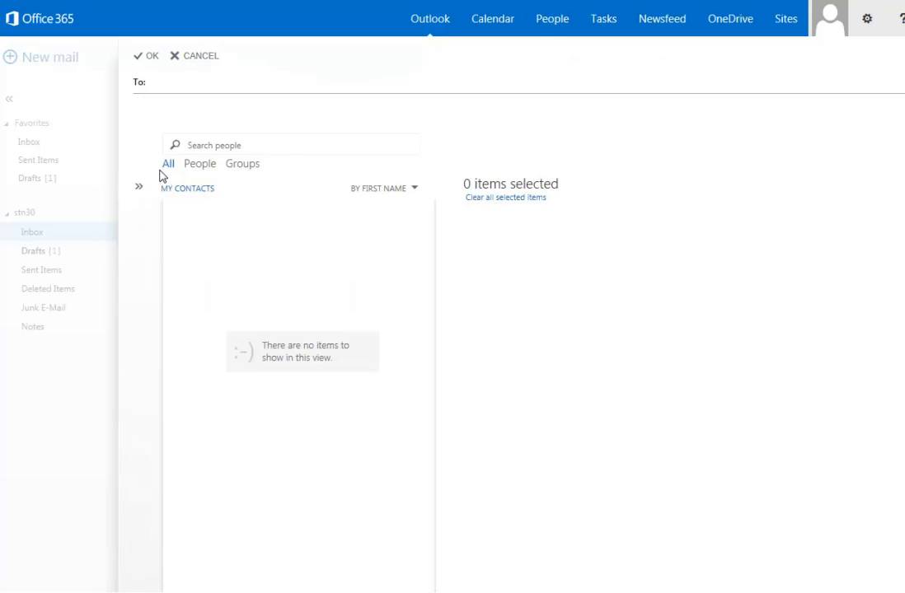
Step: Search the people directory by the contacts' surname and browse the results
left_click(195, 147)
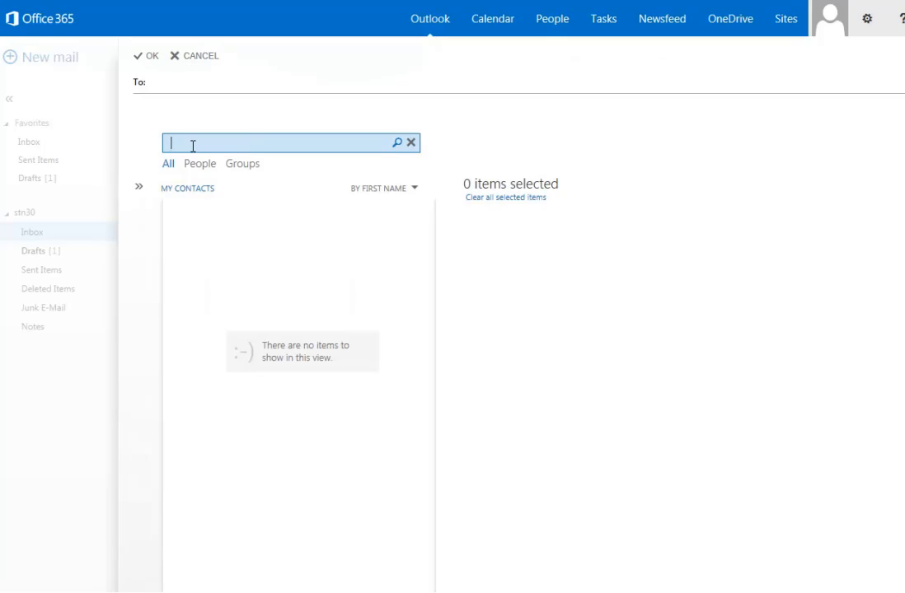
type("allen")
key("Return")
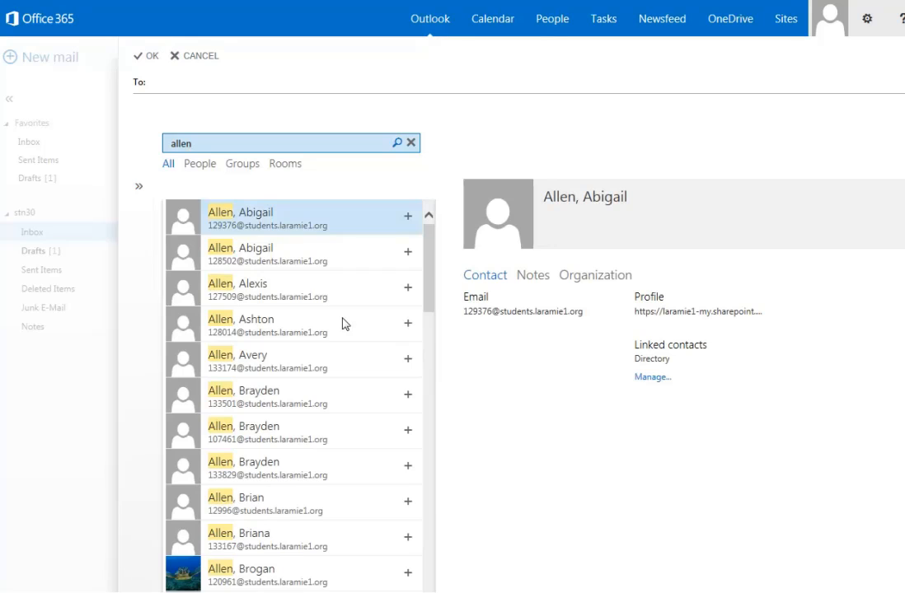
scroll(321, 369, "down", 3)
scroll(319, 372, "down", 3)
scroll(320, 372, "down", 3)
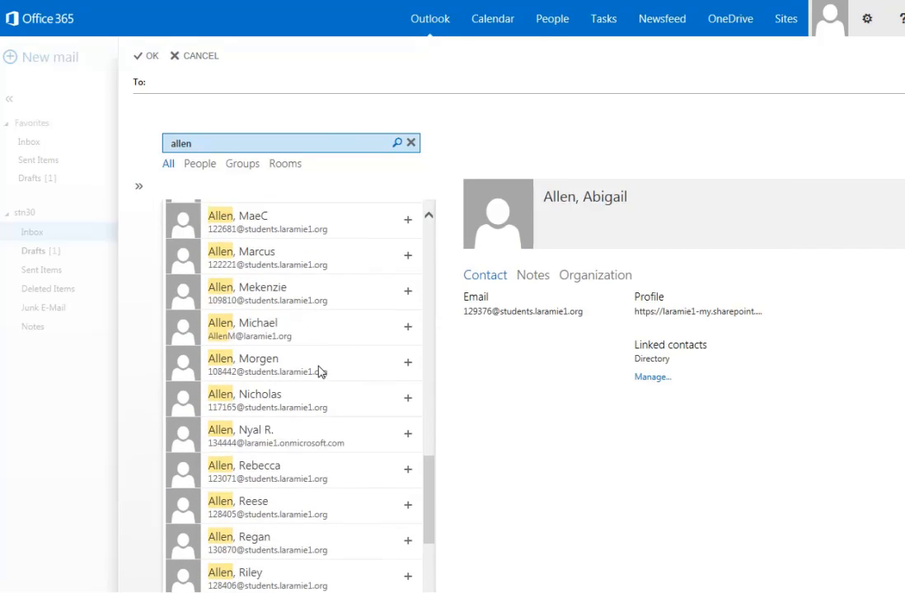
scroll(318, 371, "down", 3)
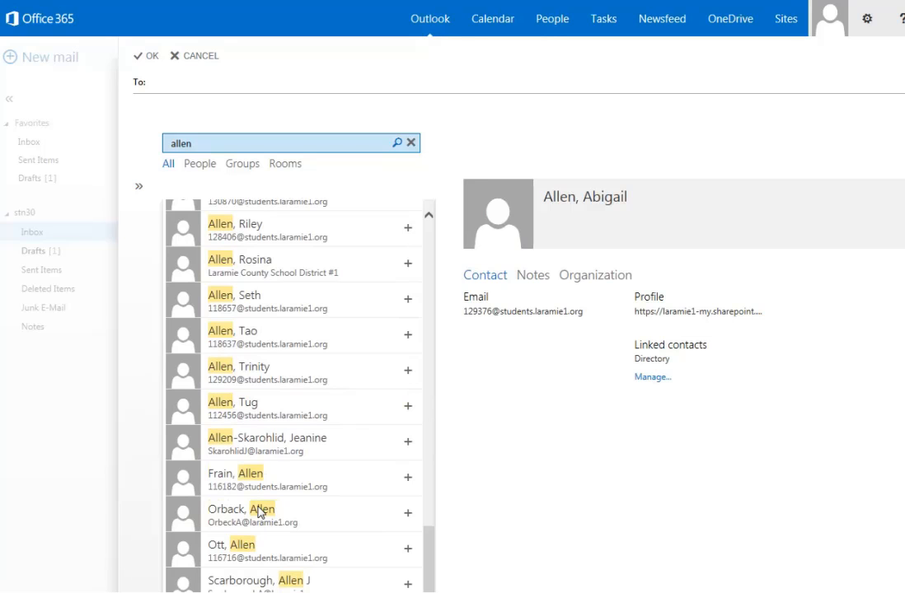
scroll(292, 438, "up", 3)
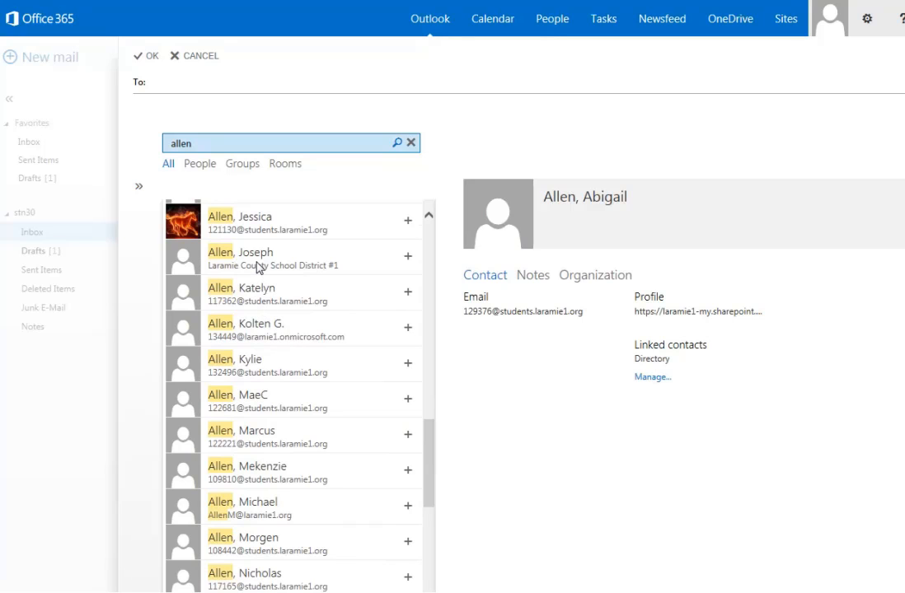
scroll(257, 267, "up", 1)
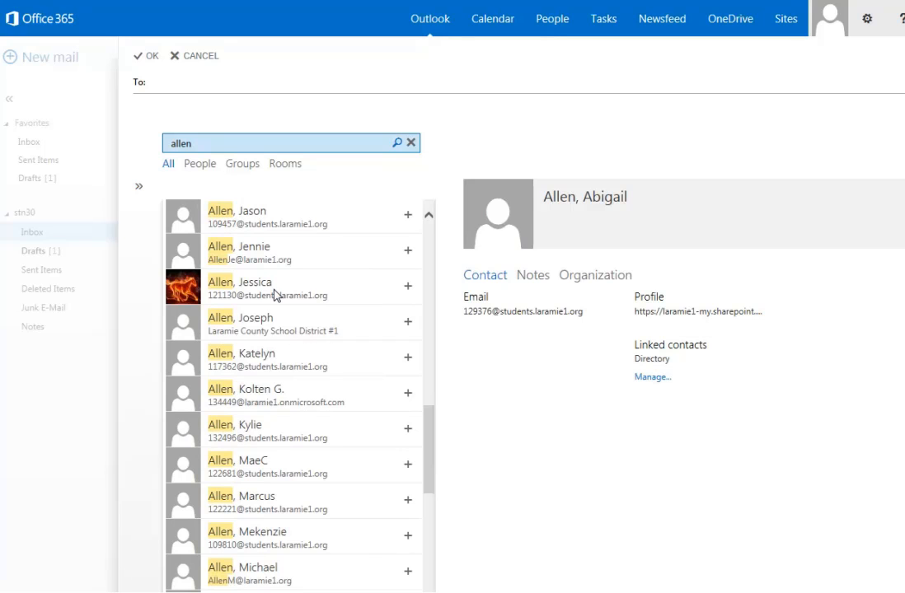
scroll(274, 295, "down", 1)
scroll(274, 295, "up", 1)
Step: Add two contacts from the search results as recipients and confirm them
left_click(260, 327)
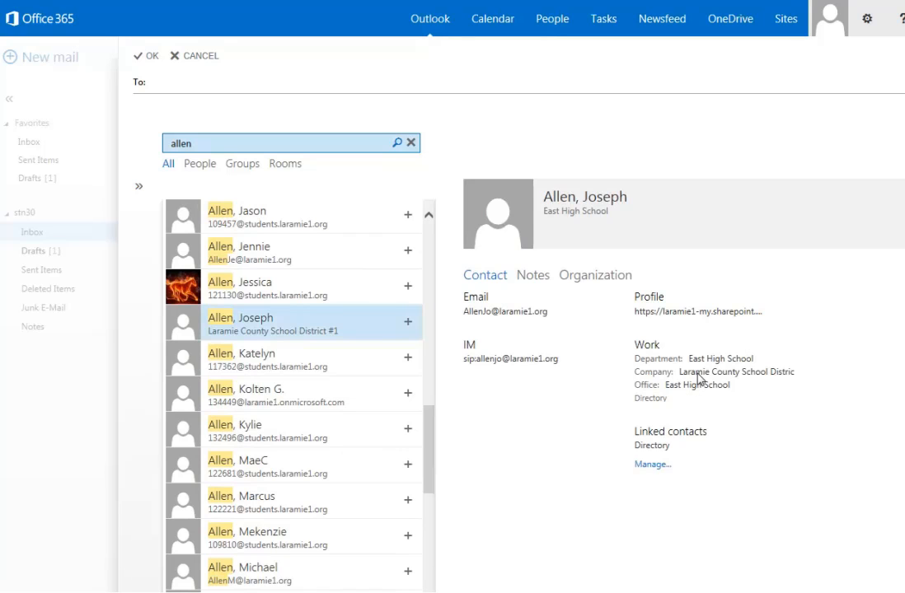
left_click(407, 323)
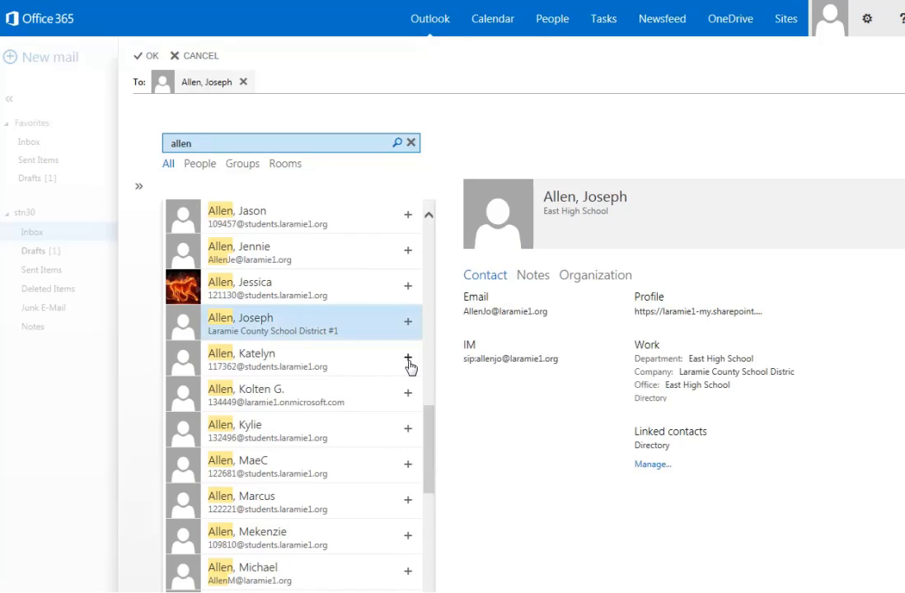
left_click(408, 358)
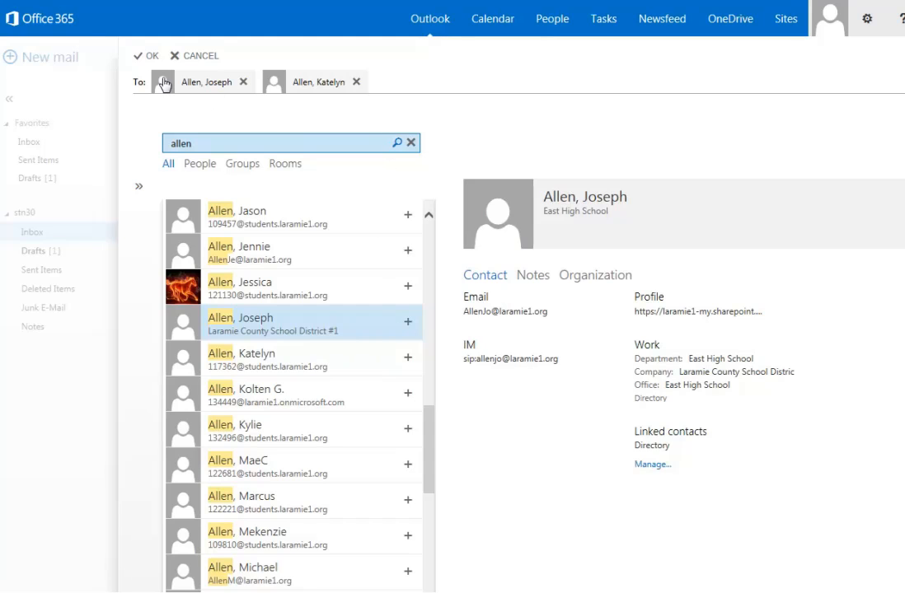
left_click(147, 56)
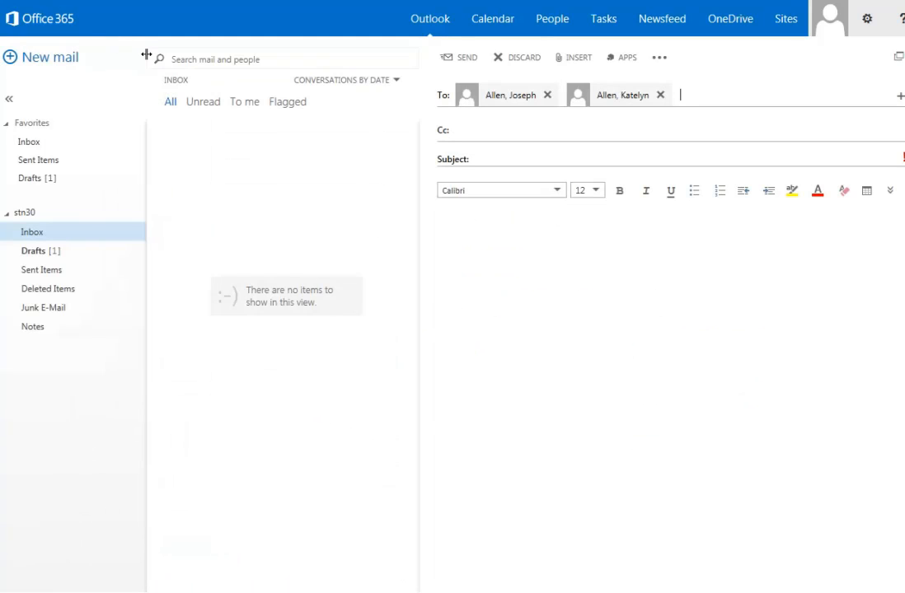
Step: Enter 'Homework Assignment' as the message subject
left_click(486, 159)
type("Homework Assignment")
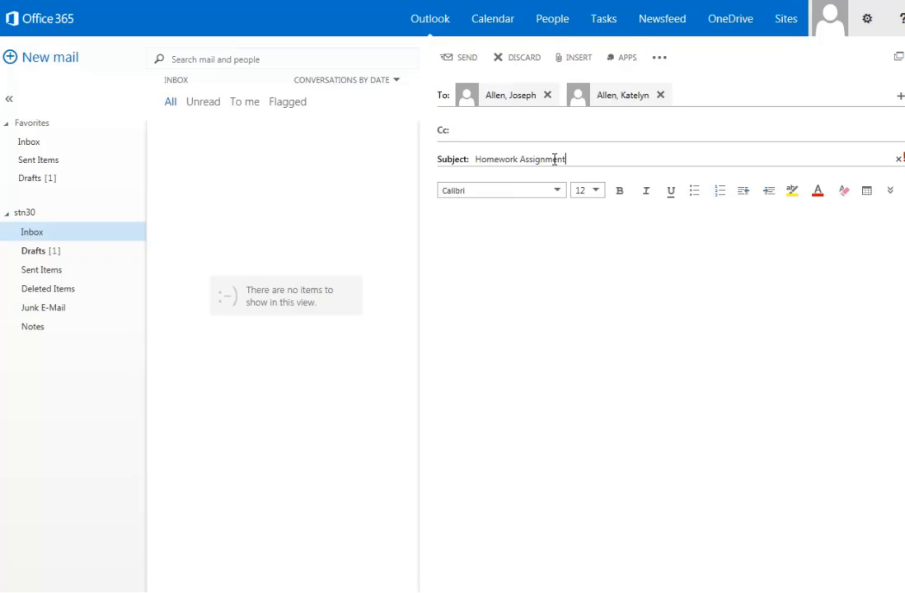
left_click(574, 59)
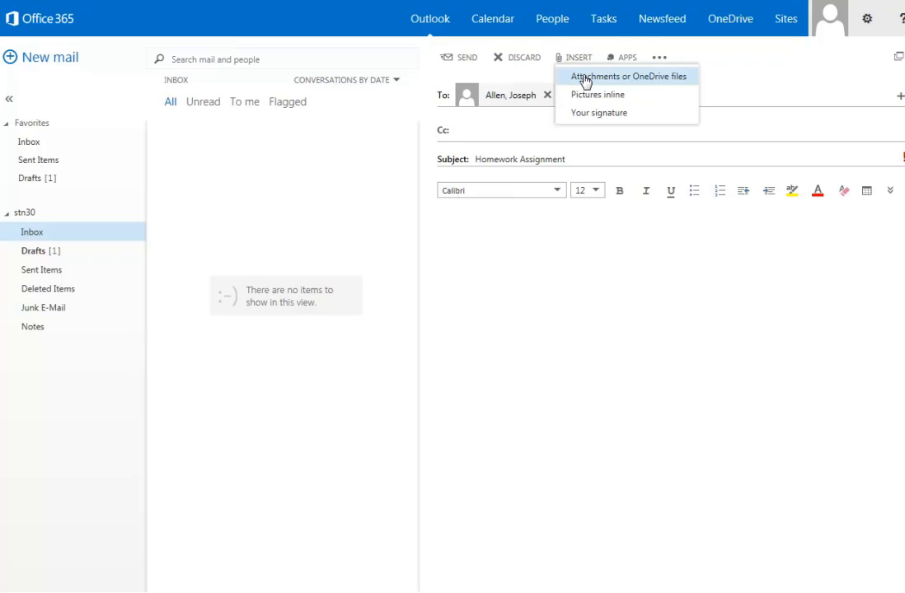
left_click(447, 229)
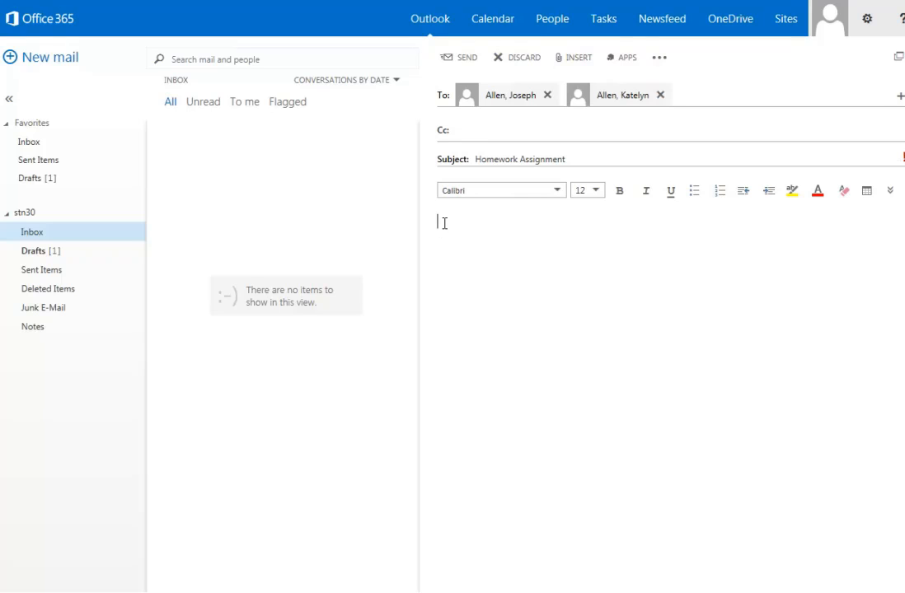
Step: Type 'Dear' at the start of the message body, keeping the Calibri font
type("Dear")
left_click(558, 193)
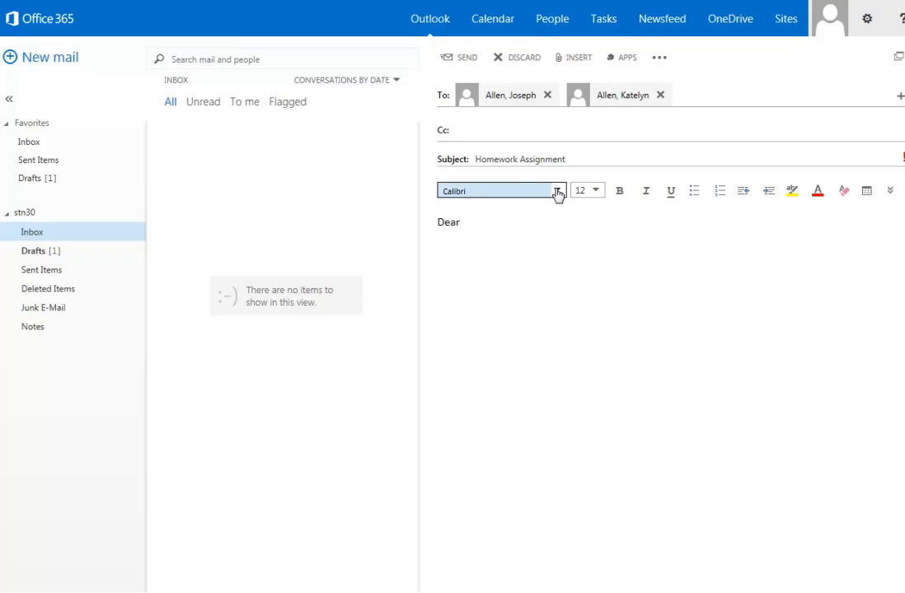
left_click(557, 192)
left_click(557, 193)
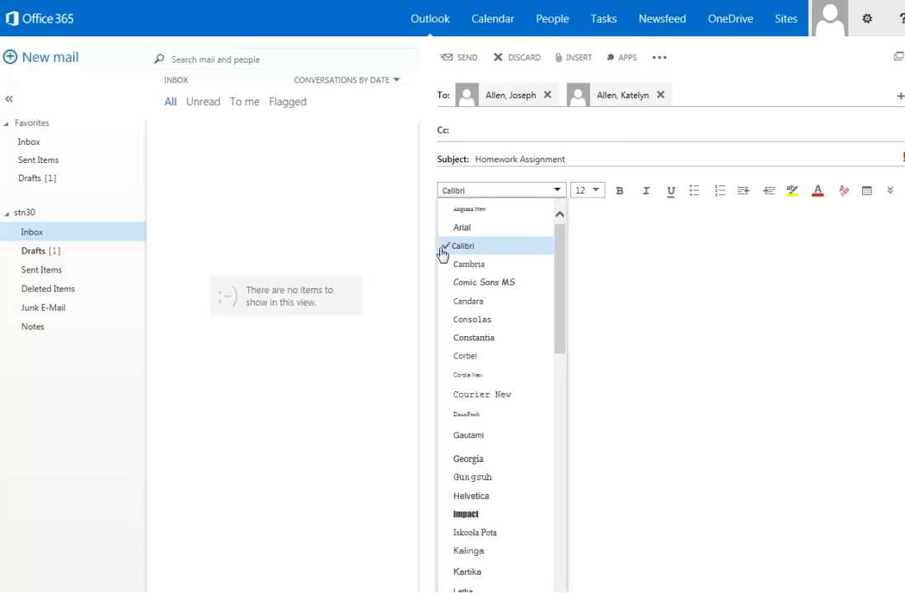
left_click(624, 272)
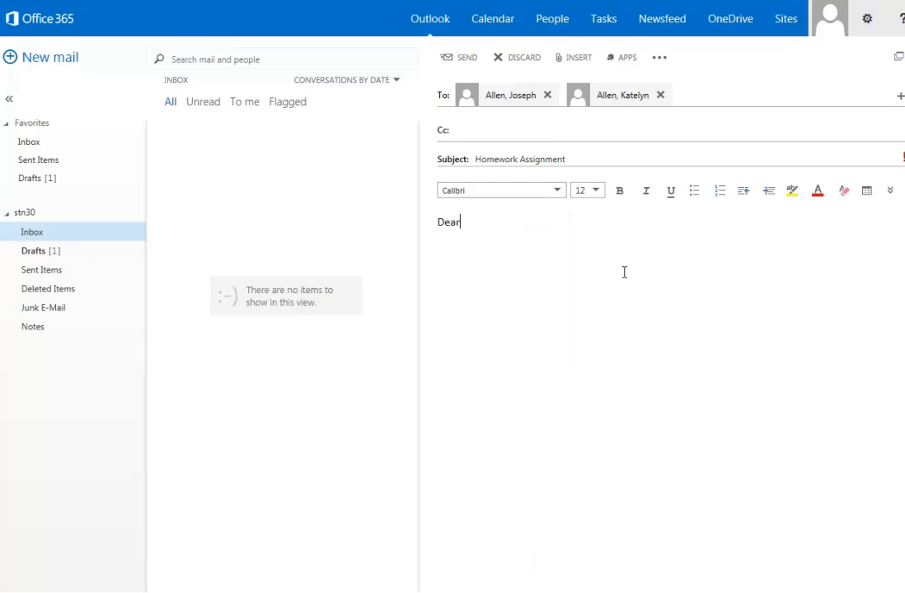
Step: Format 'Dear' as 16 pt, bold, italic and underlined
left_click_drag(476, 226, 427, 226)
left_click(597, 192)
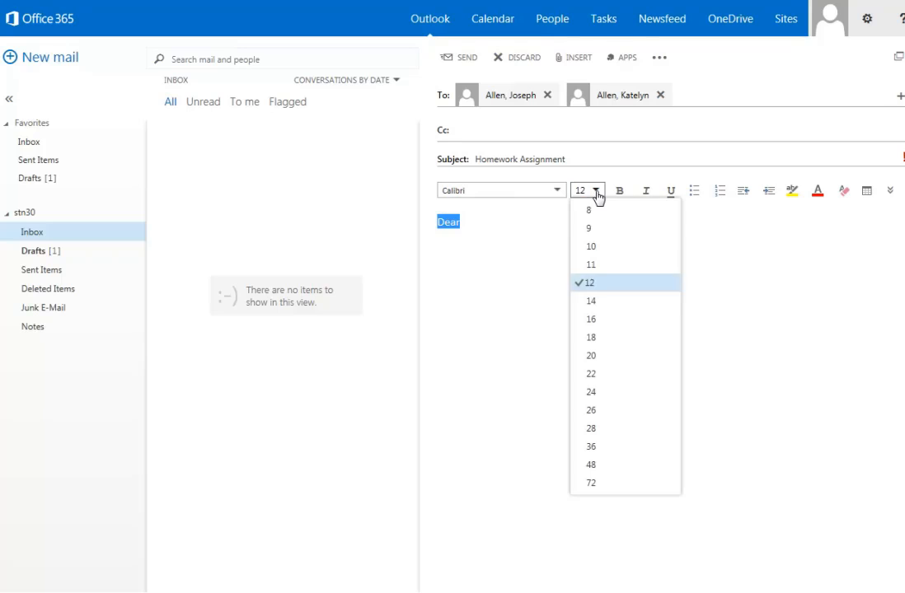
left_click(598, 319)
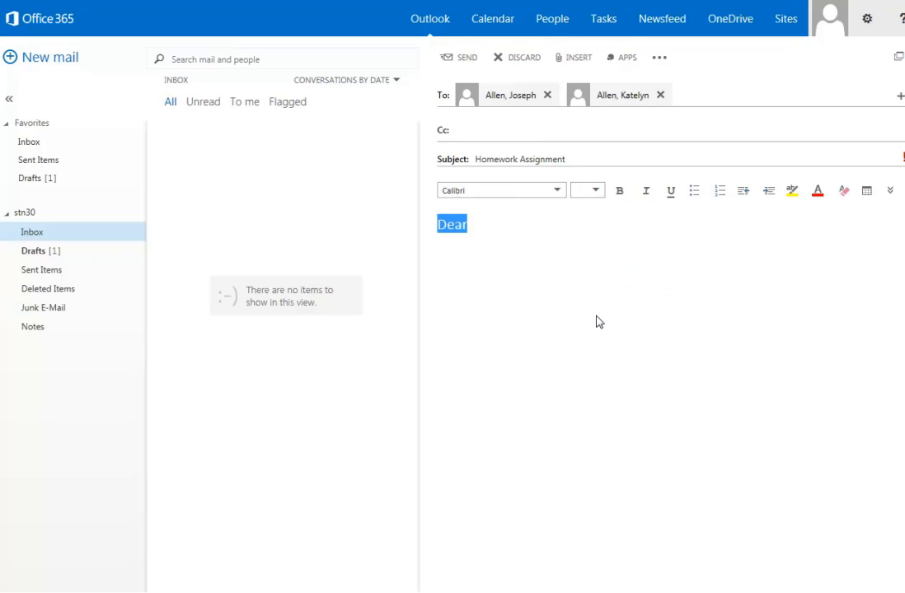
left_click(619, 193)
left_click(649, 193)
left_click(671, 196)
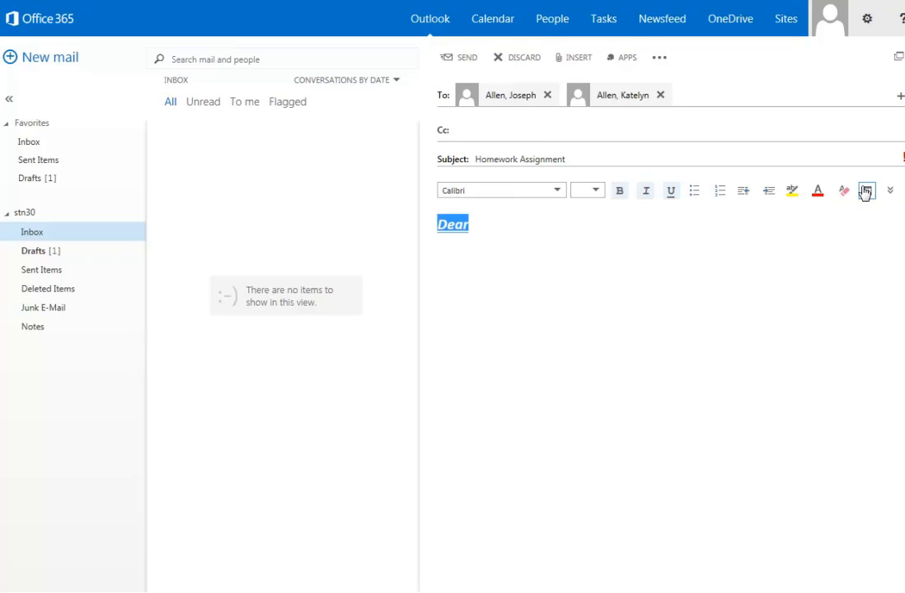
left_click(889, 195)
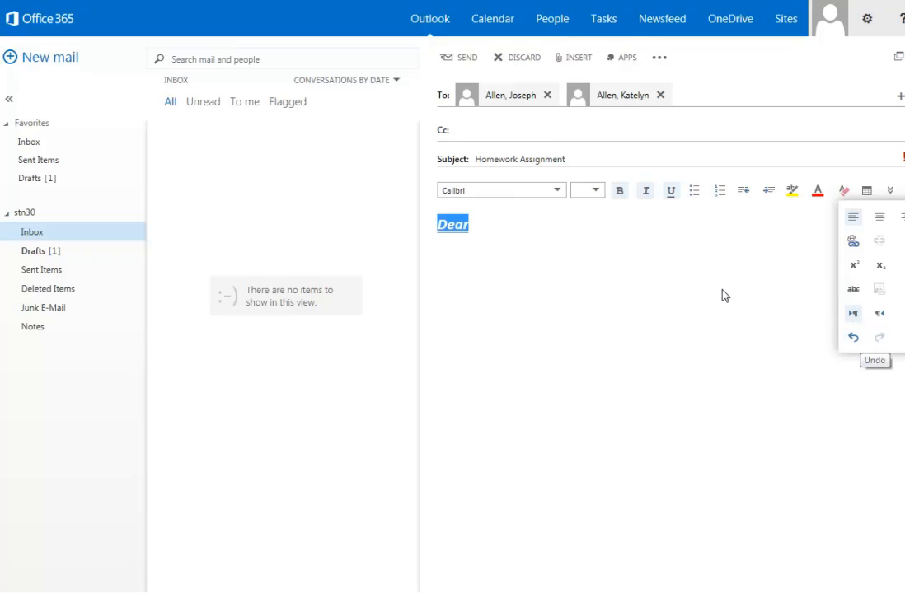
left_click(748, 276)
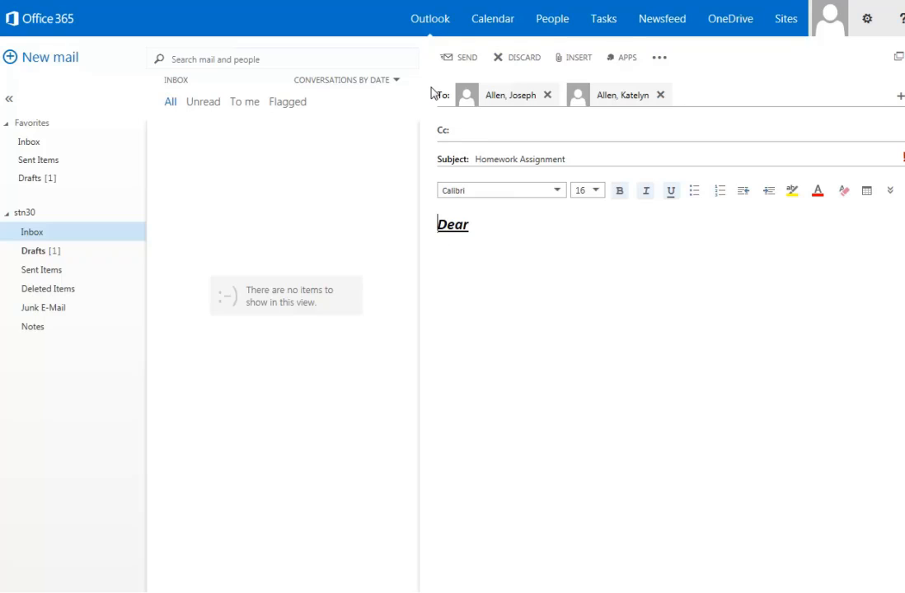
Step: Visit the Calendar, People and Tasks pages in turn, then go to OneDrive
left_click(490, 23)
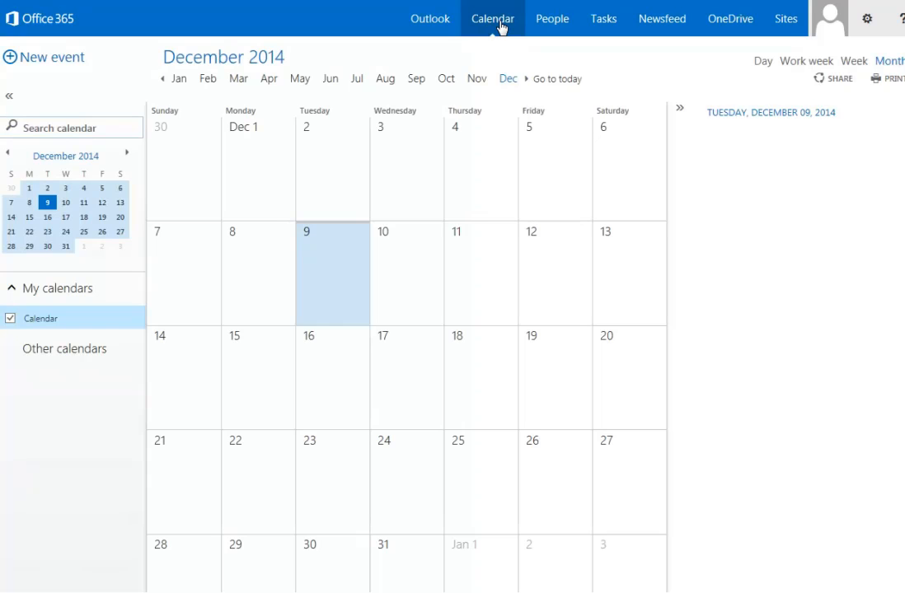
left_click(555, 30)
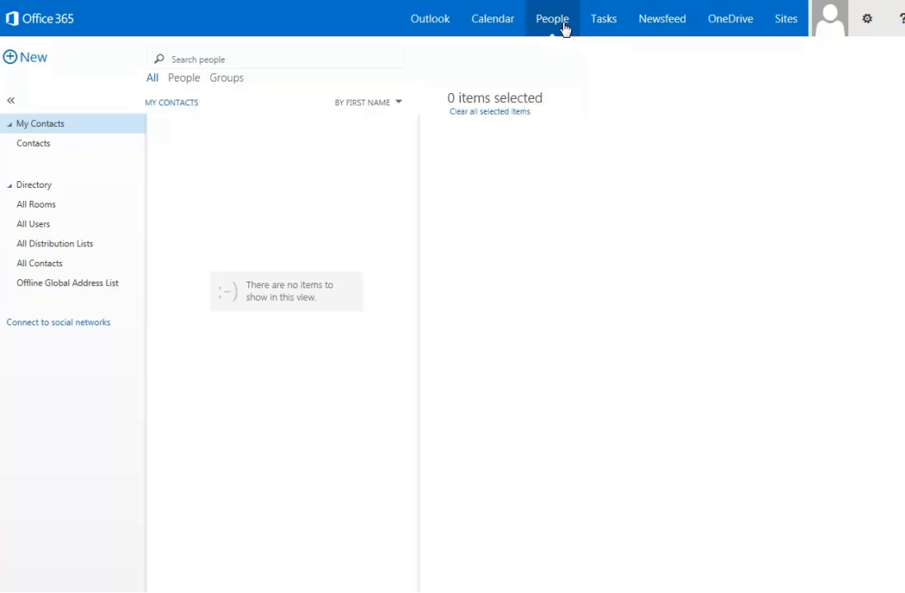
left_click(602, 21)
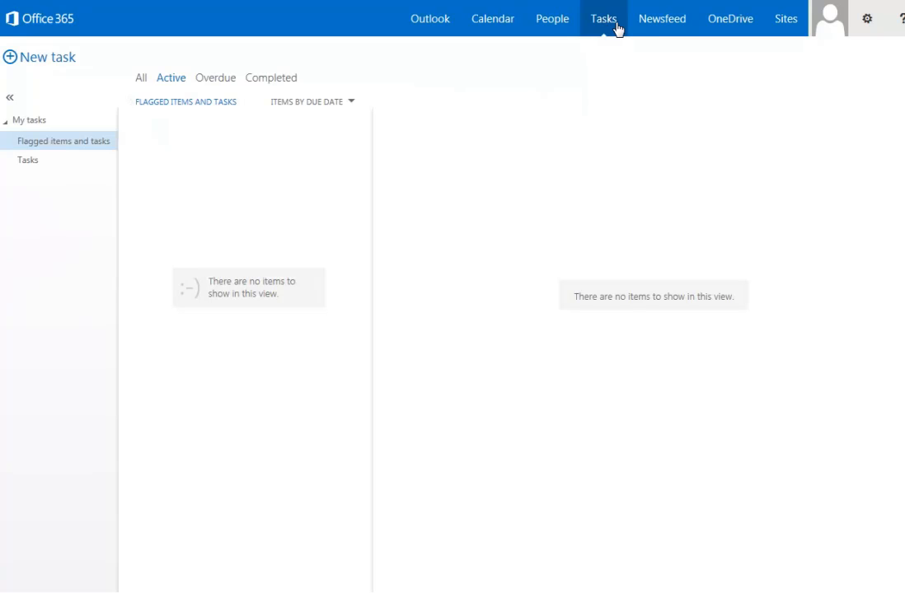
left_click(725, 25)
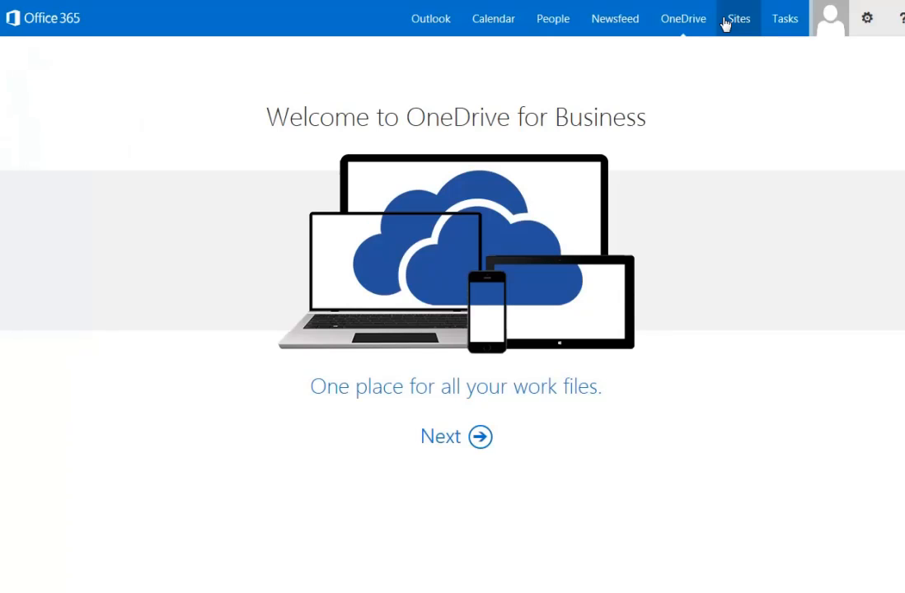
Step: Advance past the Welcome to OneDrive for Business page to the Your OneDrive is ready page
left_click(481, 438)
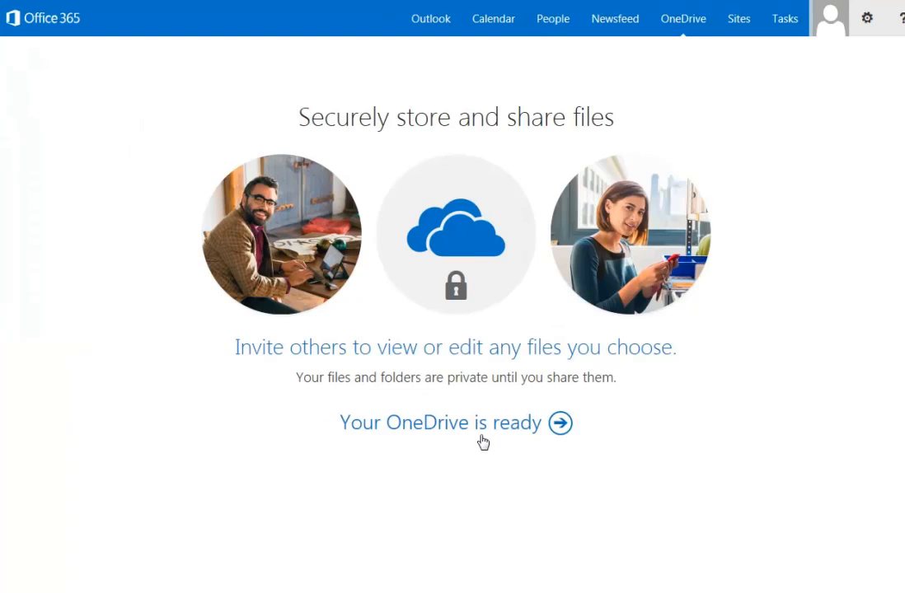
Step: Enter the Documents library, decline the recommended newsfeed settings, and bring up the '+ new' create callout
left_click(559, 425)
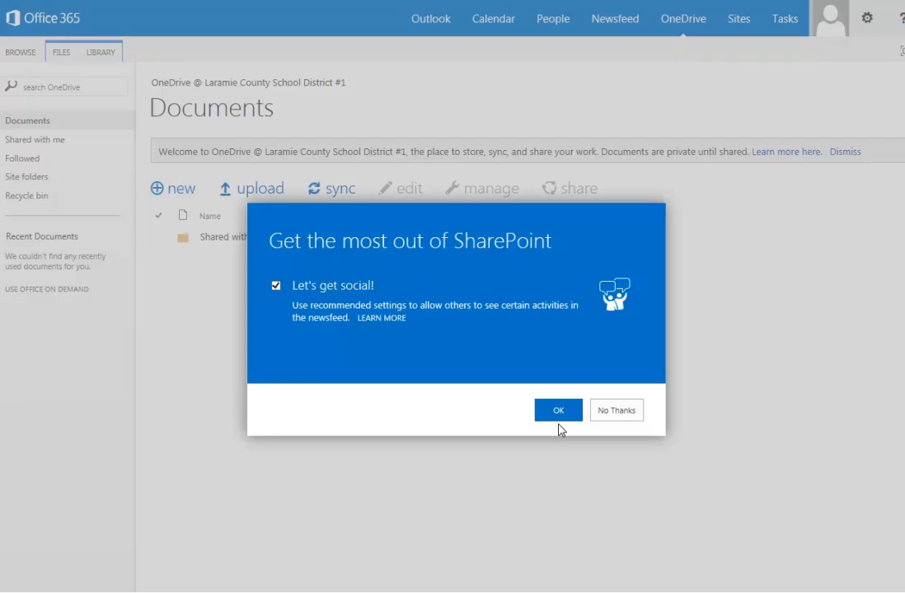
left_click(613, 416)
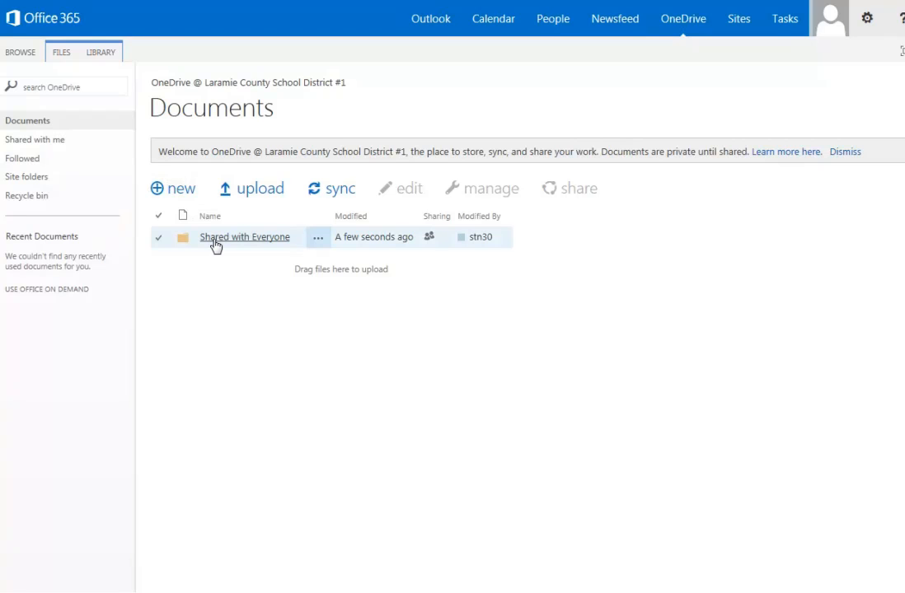
left_click(159, 195)
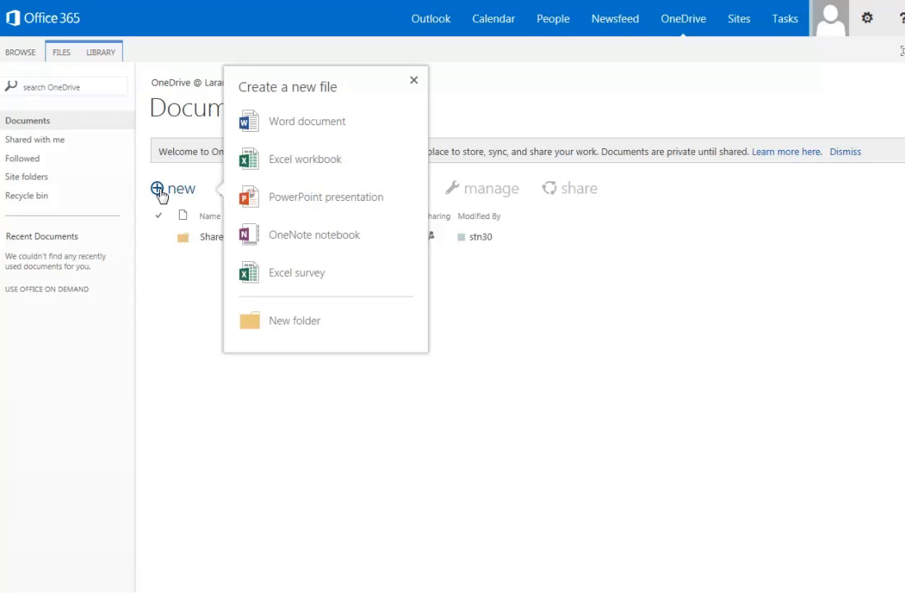
Step: Create a new folder named 'Math' in the Documents library
left_click(276, 322)
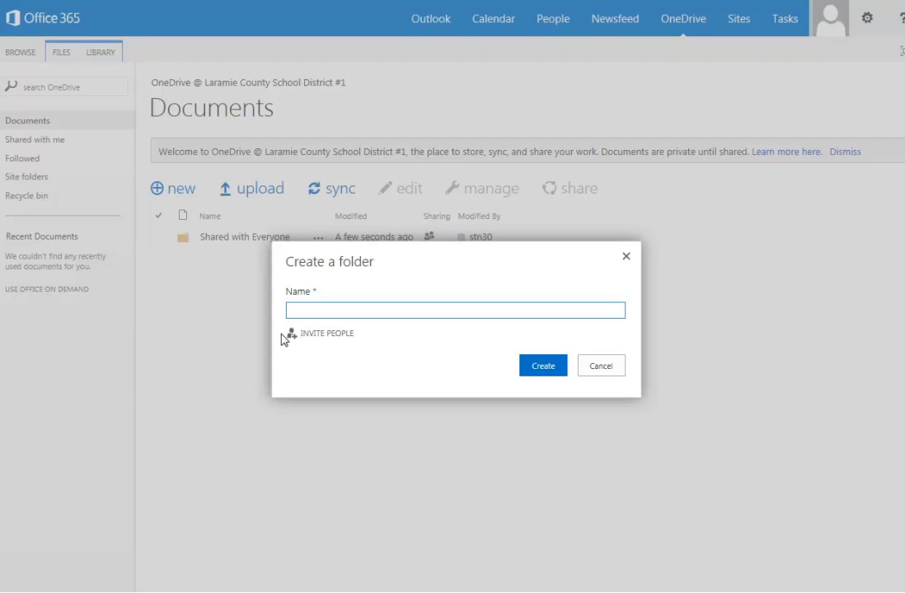
type("Math")
left_click(545, 365)
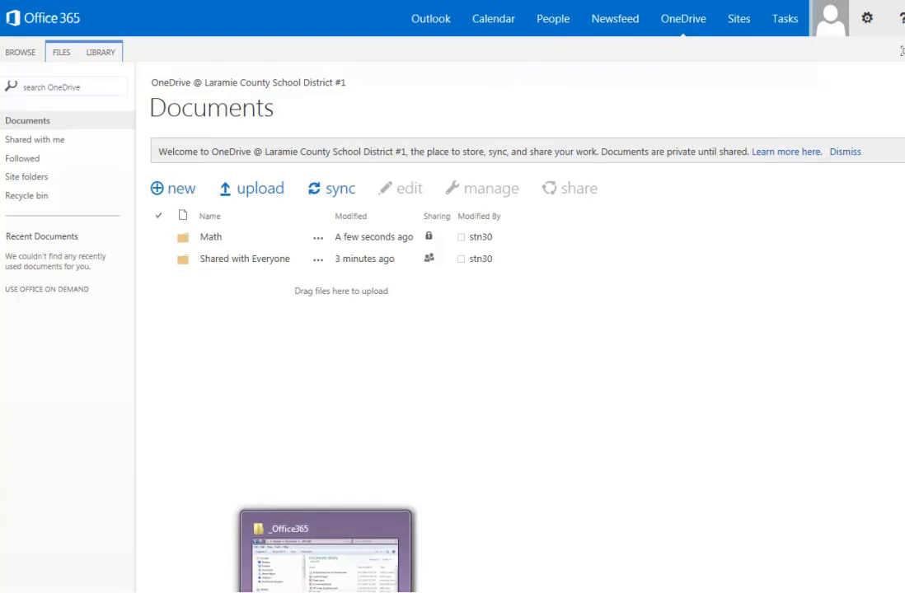
Step: Bring up the _Office365 files window and upload ornament2.jpg to Documents
left_click(326, 590)
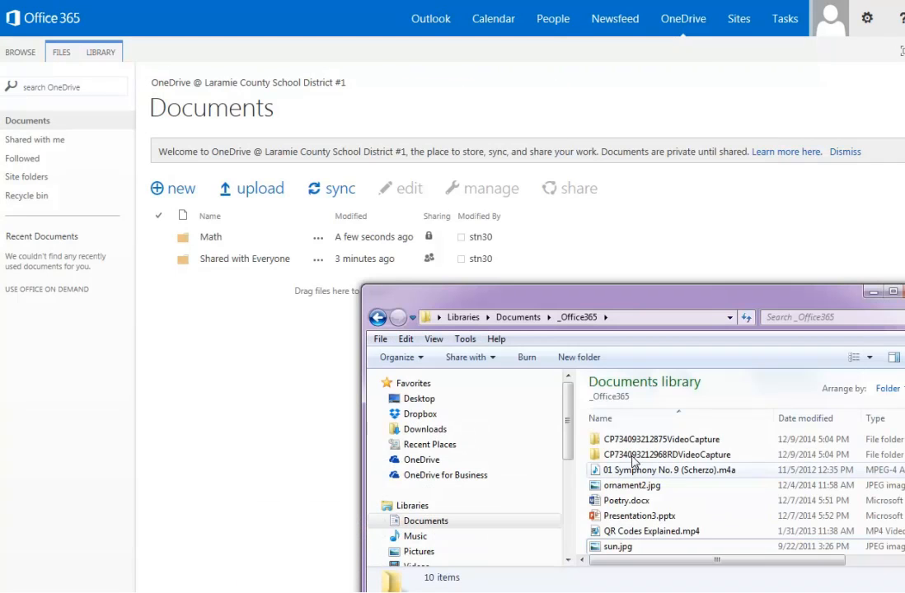
left_click_drag(651, 301, 663, 261)
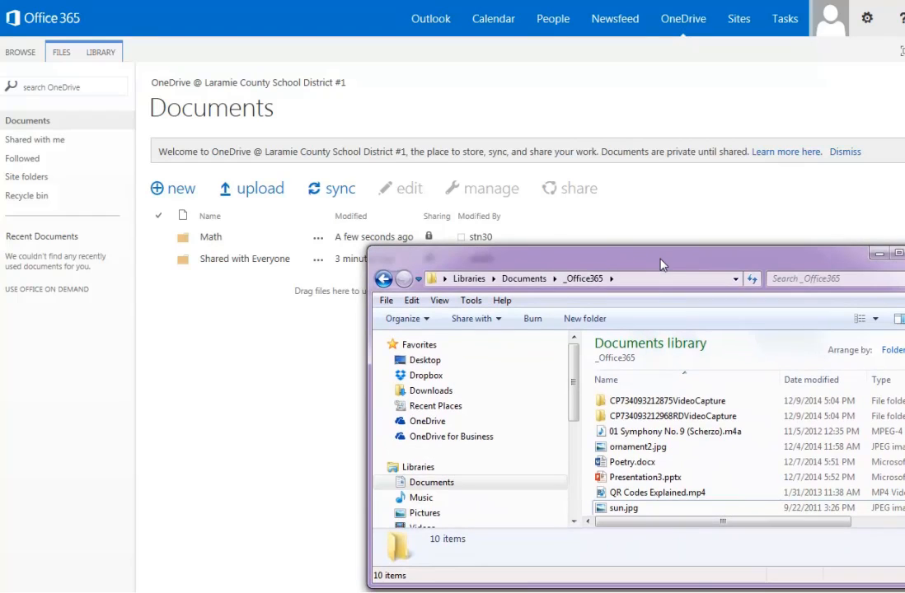
left_click(624, 452)
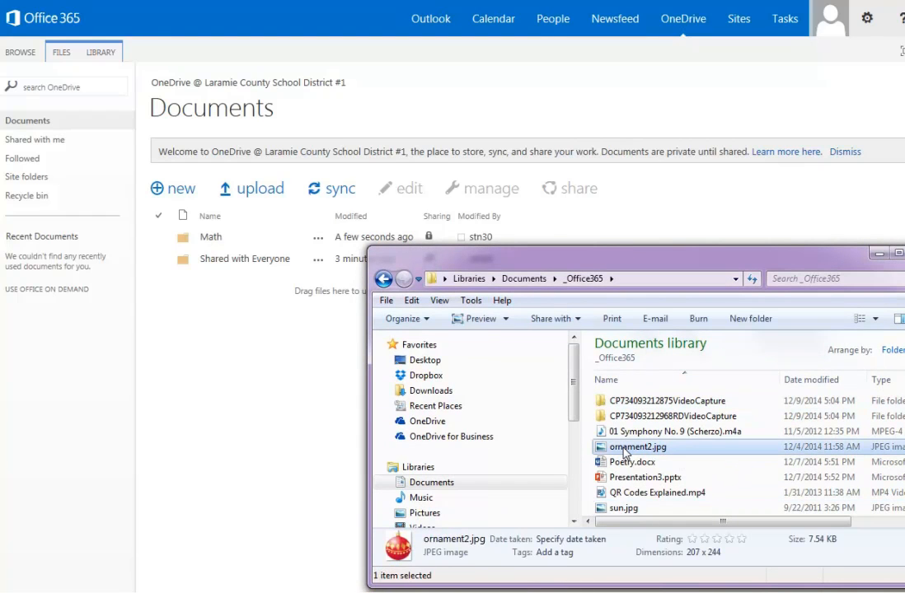
left_click_drag(624, 451, 244, 269)
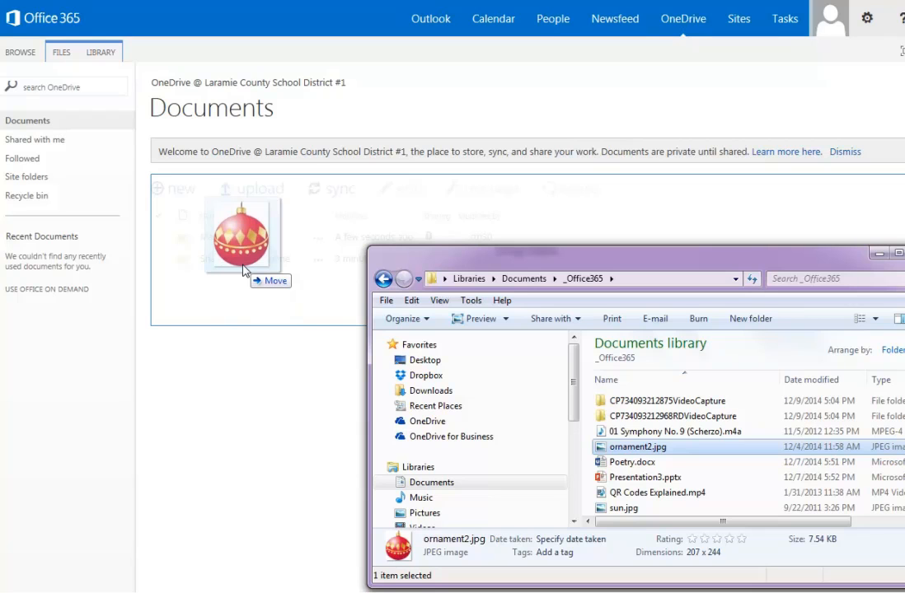
left_click_drag(243, 268, 242, 268)
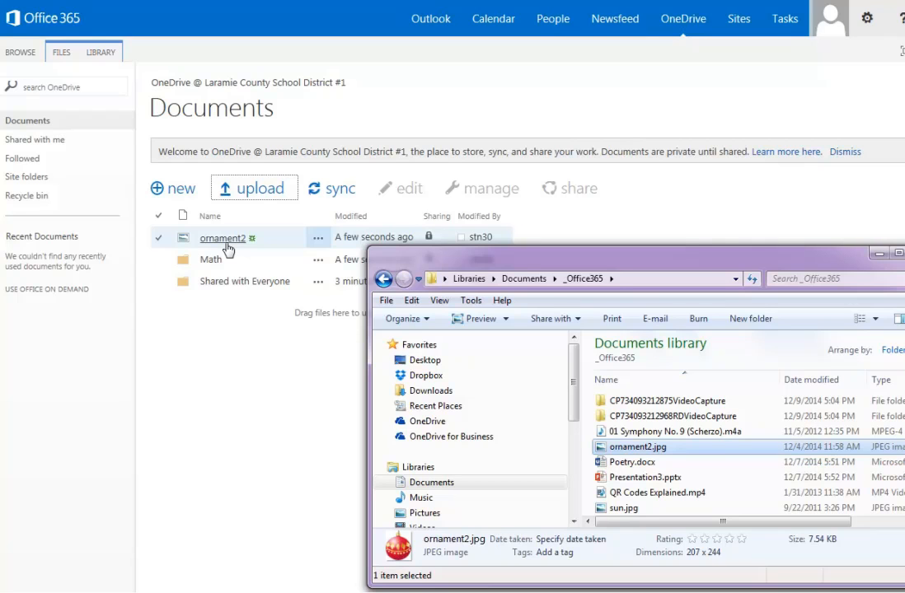
Step: Upload the Symphony No. 9 track, Presentation3.pptx and QR Codes Explained.mp4, then move ornament2 into Math
left_click(634, 432)
left_click_drag(634, 434, 265, 287)
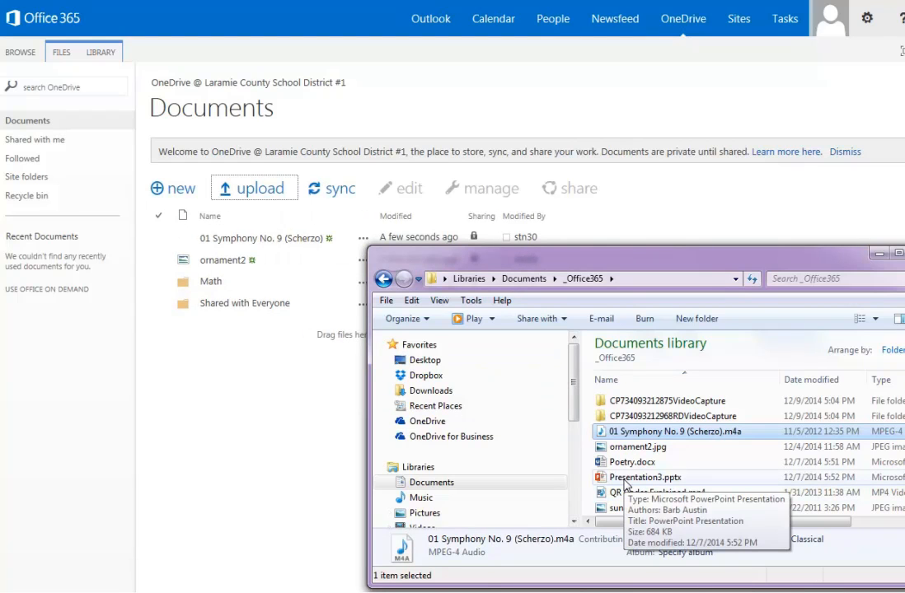
left_click_drag(626, 484, 262, 286)
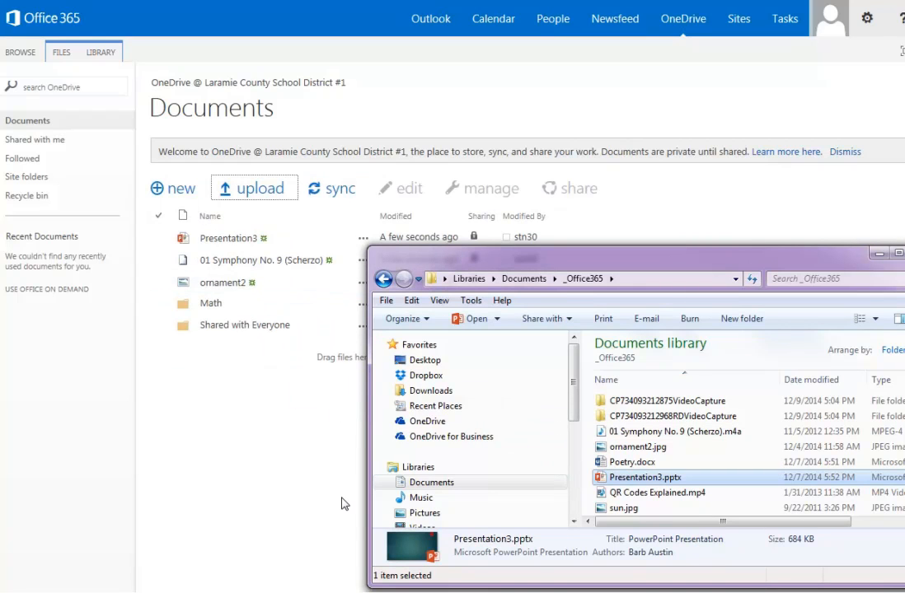
left_click_drag(614, 494, 233, 299)
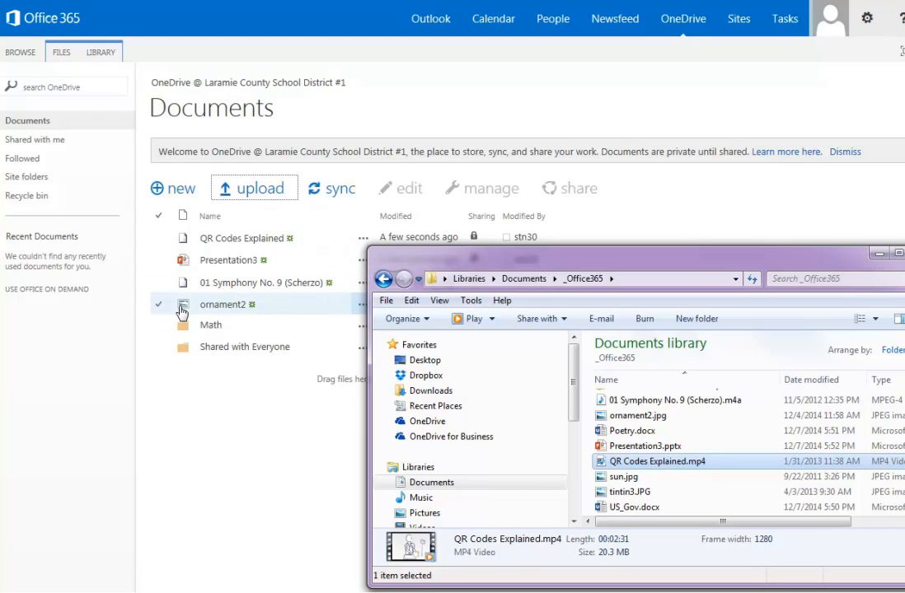
left_click_drag(213, 313, 209, 329)
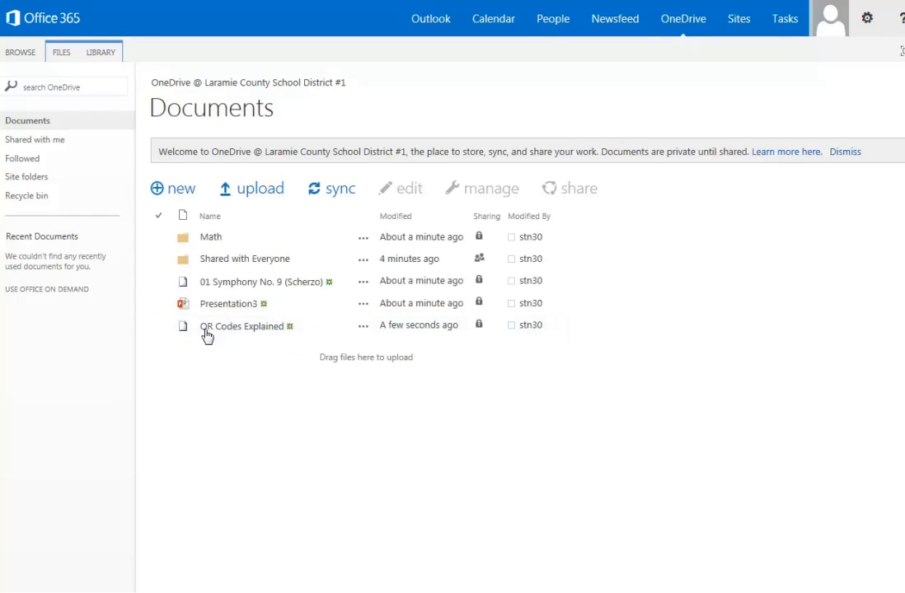
left_click(208, 238)
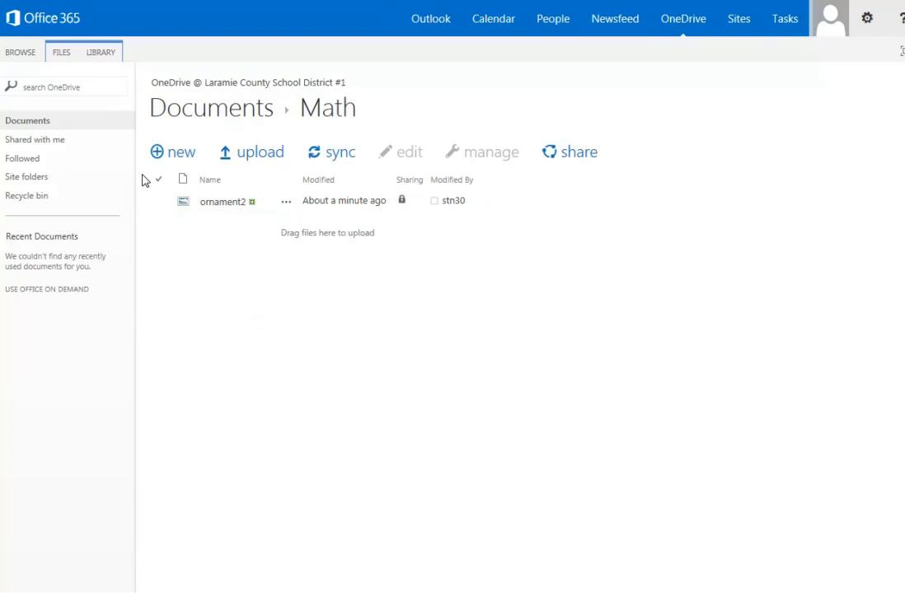
left_click(221, 110)
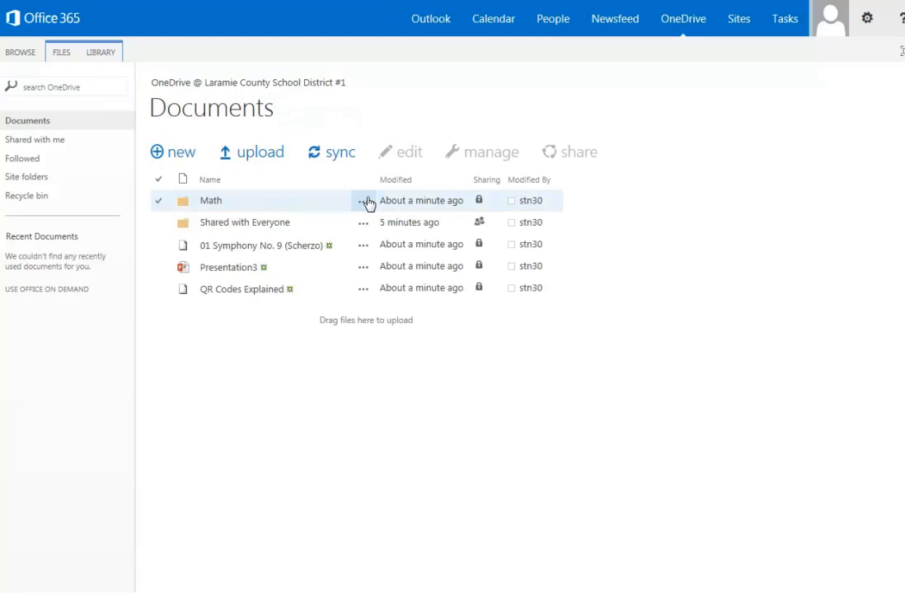
Step: Open the Symphony file's sharing settings and check the Invite people permission levels
left_click(364, 249)
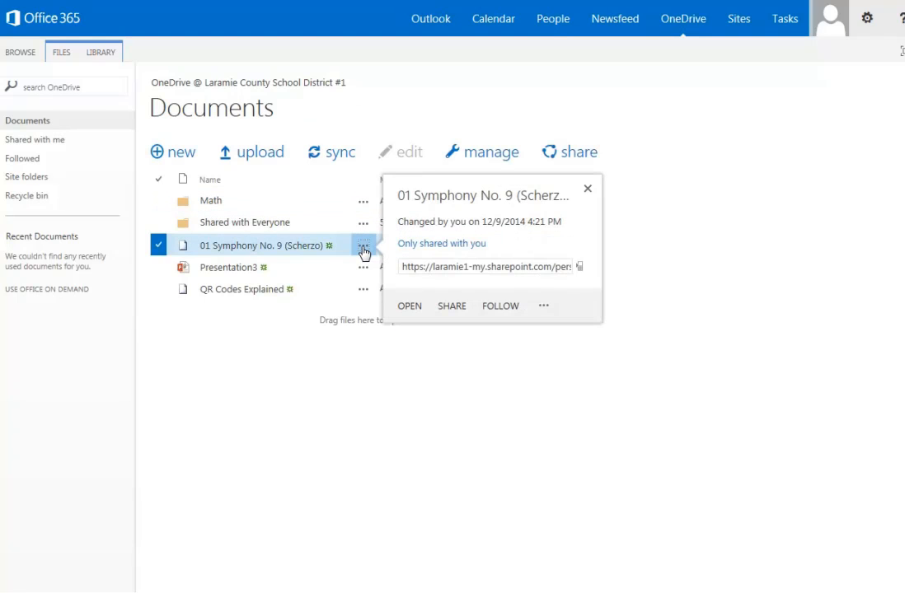
left_click(452, 307)
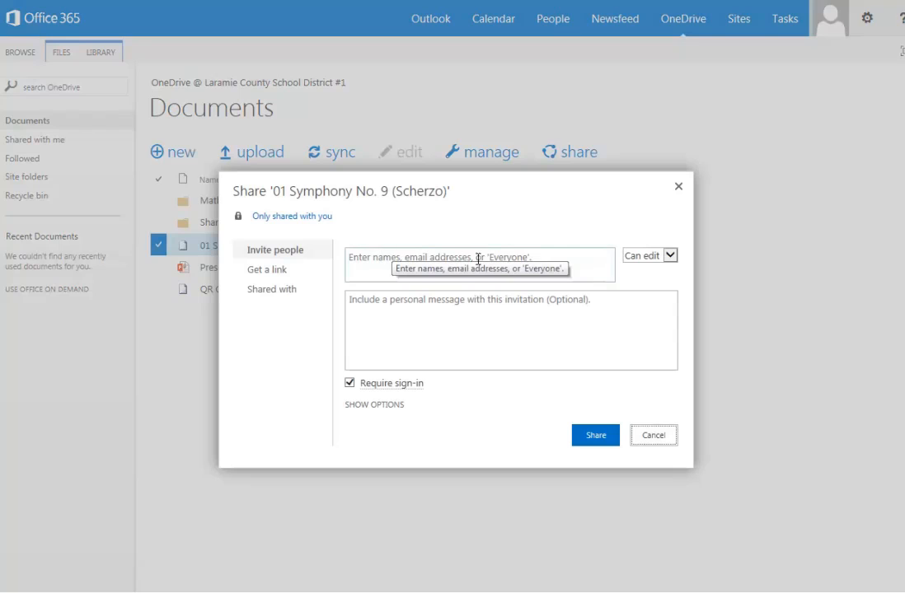
left_click(670, 256)
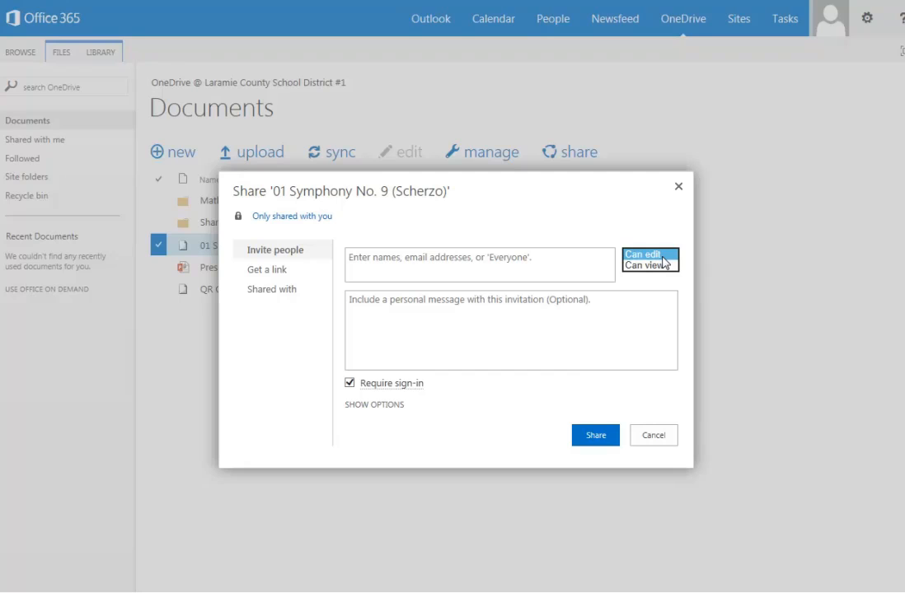
Step: Check the Get a link and Shared with options, close unchanged, then open the account menu
left_click(274, 275)
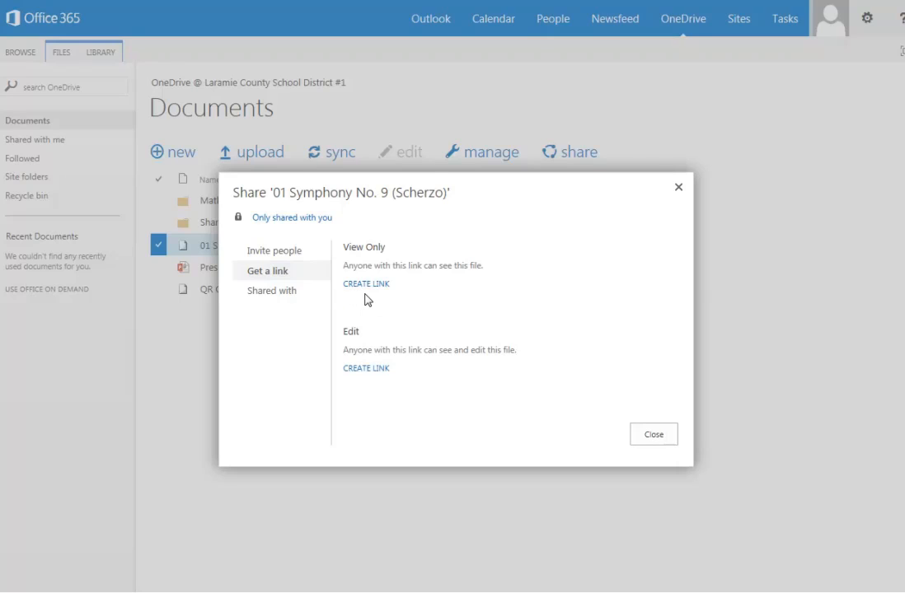
left_click(279, 295)
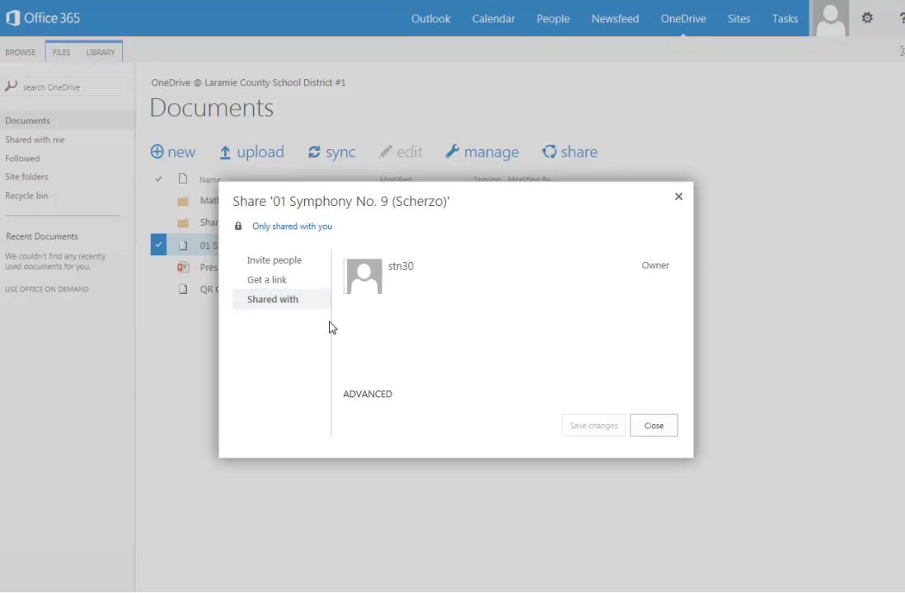
left_click(663, 428)
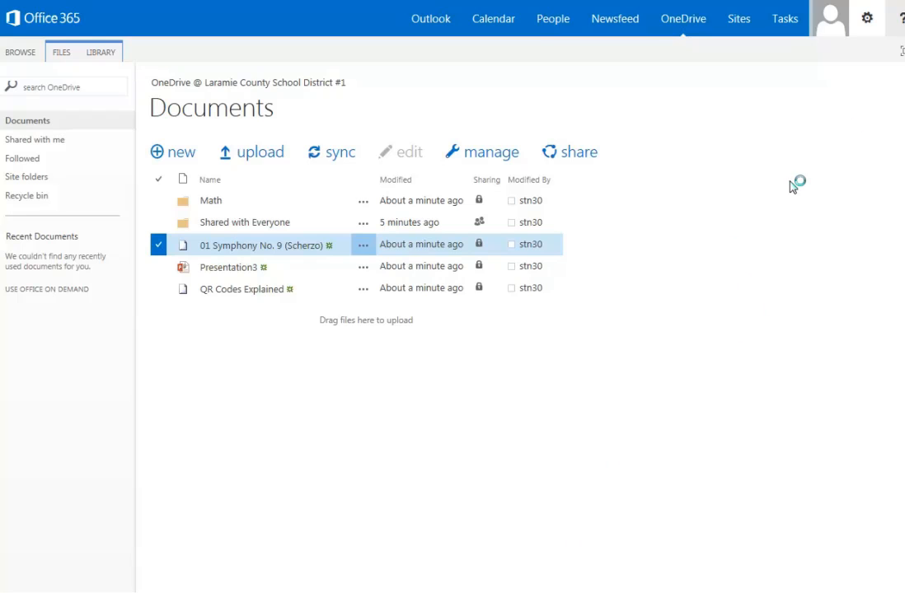
left_click(834, 31)
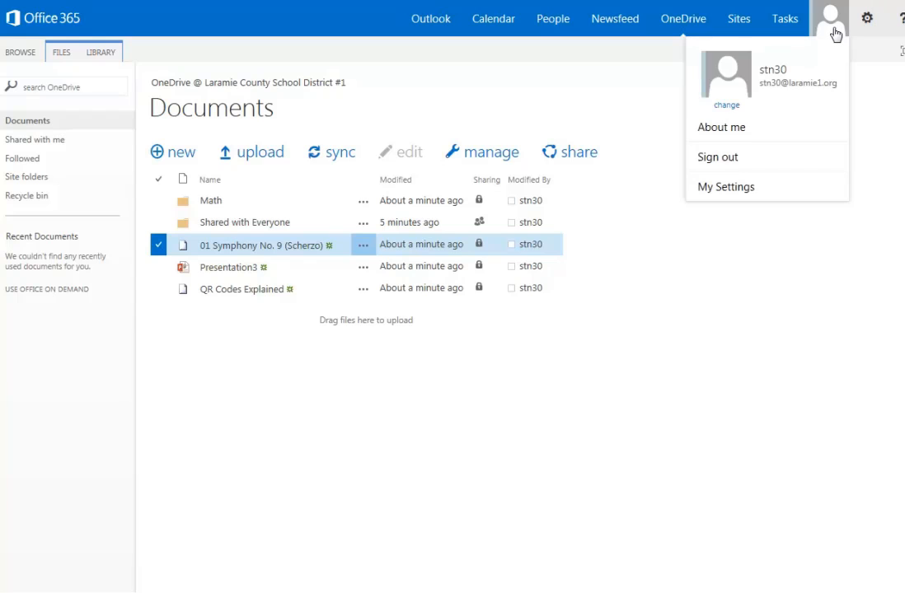